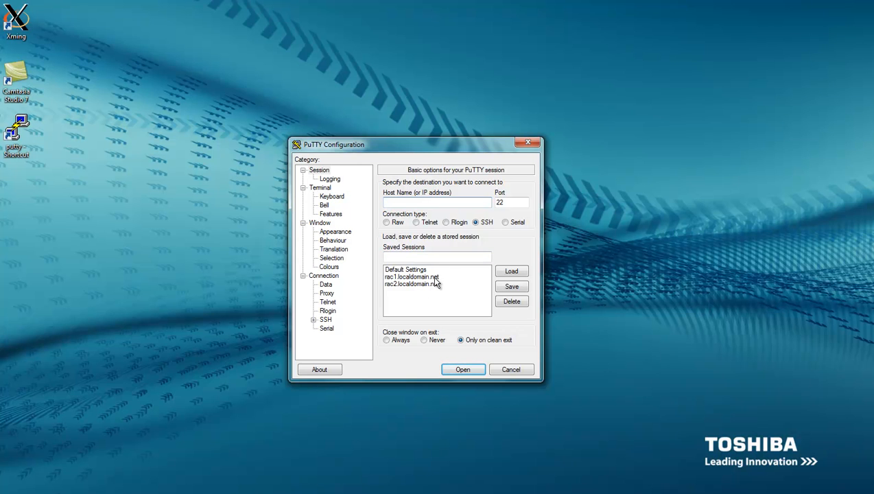
Load the saved rac1.localdomain.net PuTTY session to connect to 192.168.2.151
{"action": "left_click", "coordinate": [433, 278]}
{"action": "left_click", "coordinate": [434, 284]}
{"action": "left_click", "coordinate": [433, 277]}
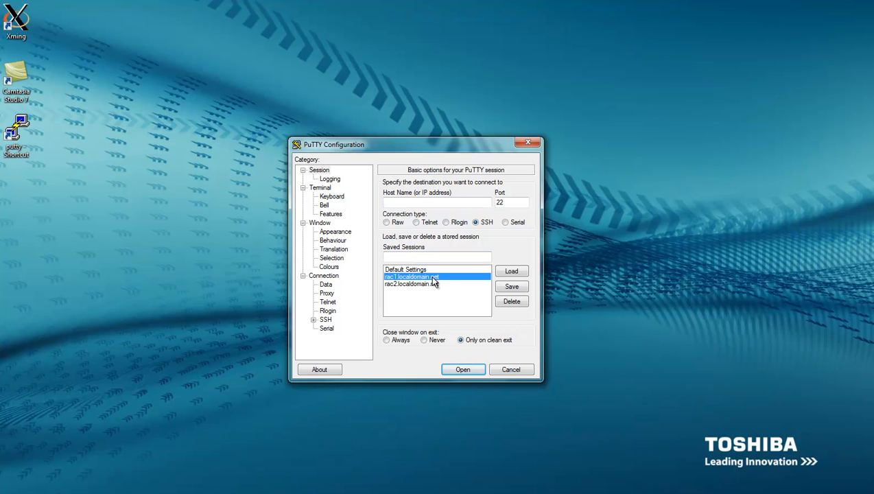
{"action": "left_click", "coordinate": [433, 285]}
{"action": "left_click", "coordinate": [431, 277]}
{"action": "double_click", "coordinate": [431, 278]}
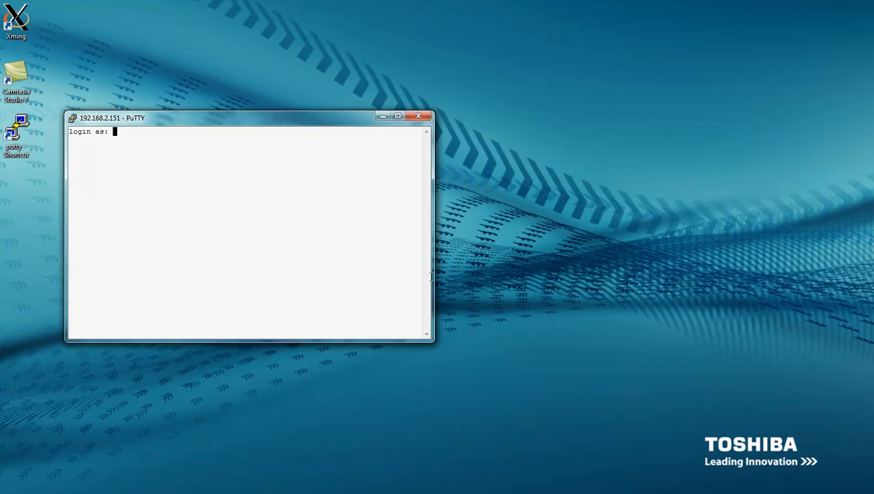
Log in to rac1 as grid and enlarge the terminal window
{"action": "type", "text": "grid"}
{"action": "key", "text": "Return"}
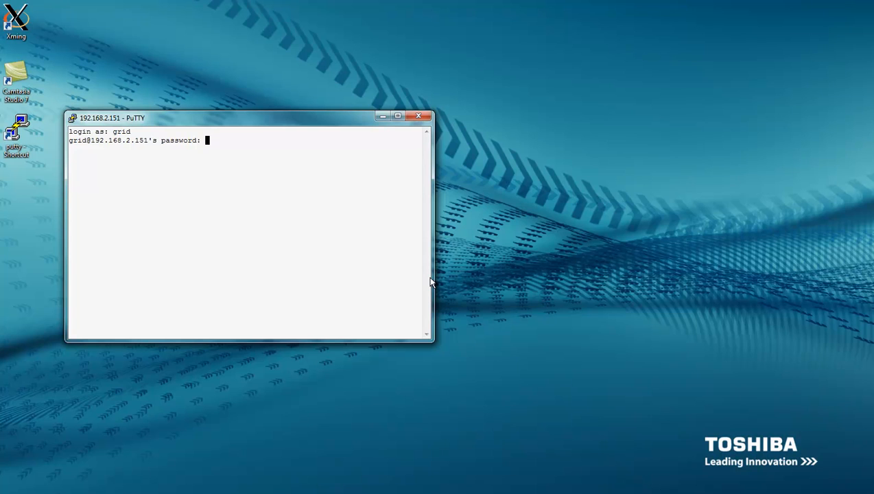
{"action": "key", "text": "Return"}
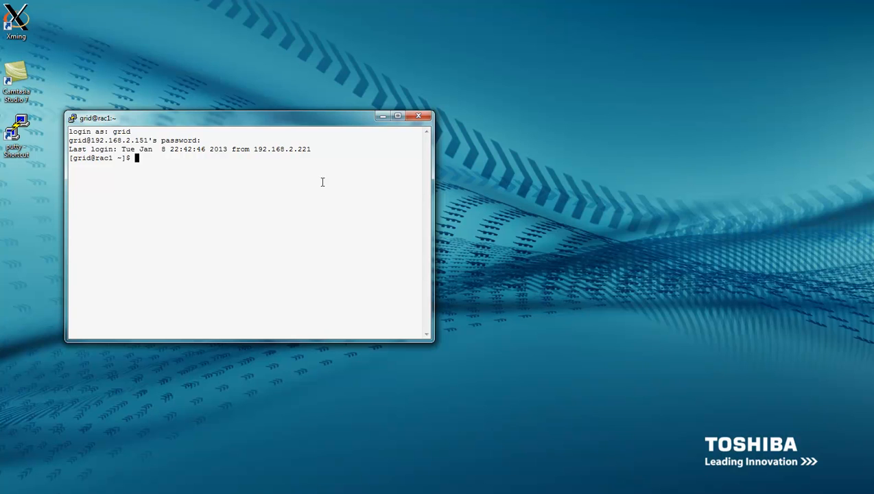
{"action": "left_click_drag", "start_coordinate": [313, 124], "coordinate": [307, 58]}
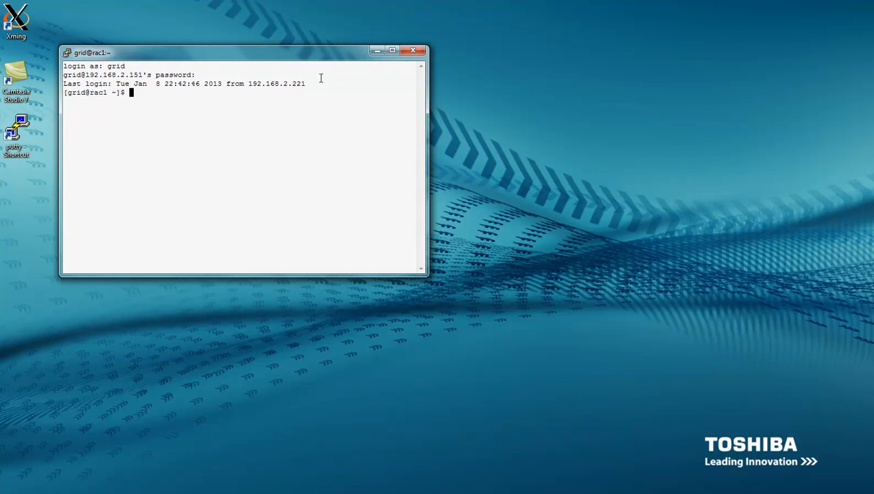
{"action": "left_click_drag", "start_coordinate": [427, 278], "coordinate": [555, 411]}
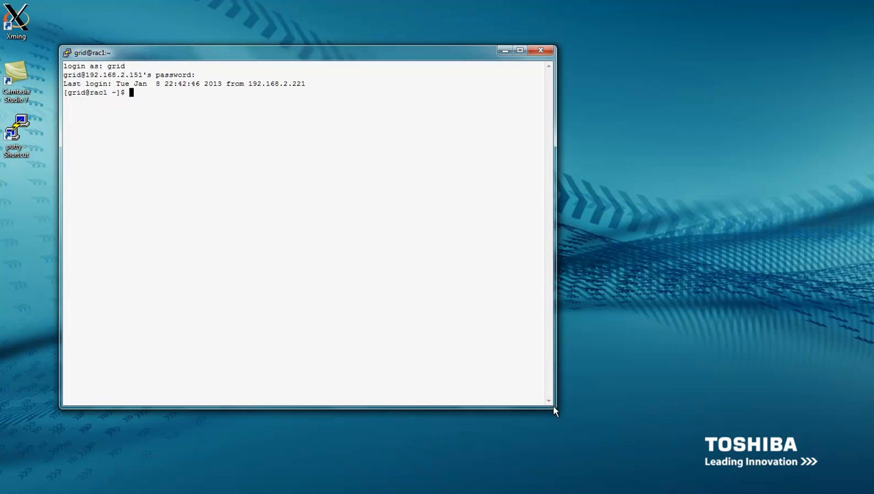
Go to /installer_files and list its contents with ls -la
{"action": "type", "text": "cd /"}
{"action": "key", "text": "Return"}
{"action": "type", "text": "ls -la"}
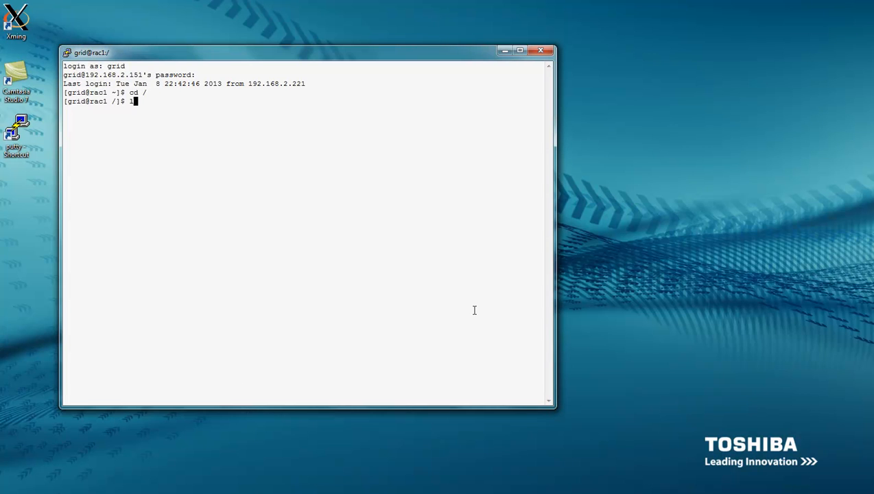
{"action": "key", "text": "Return"}
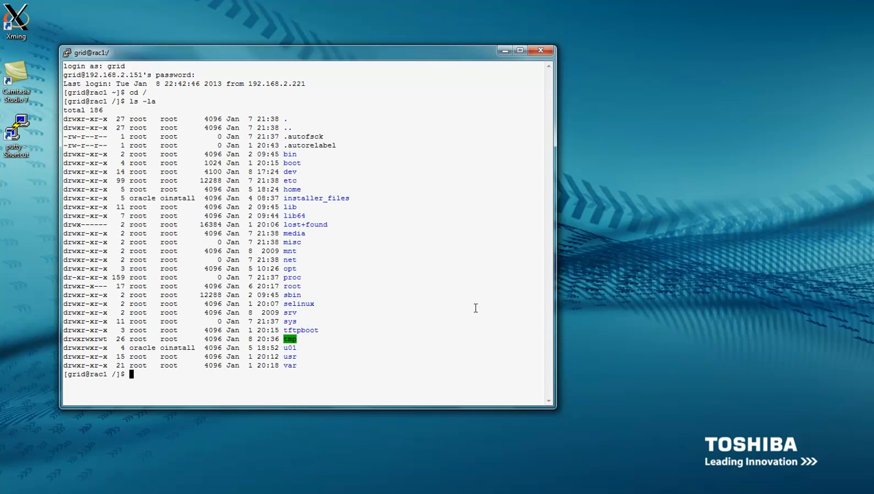
{"action": "key", "text": "Return"}
{"action": "type", "text": "cd "}
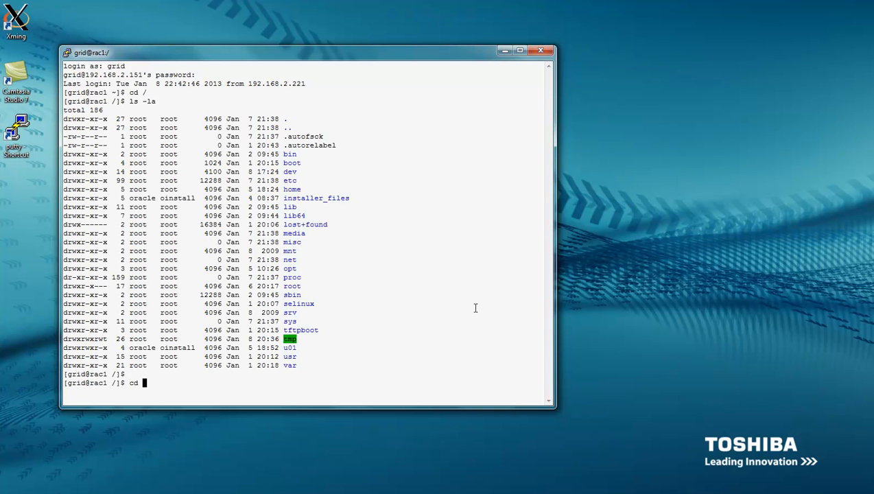
{"action": "type", "text": "installer_files"}
{"action": "key", "text": "Return"}
{"action": "type", "text": "ls "}
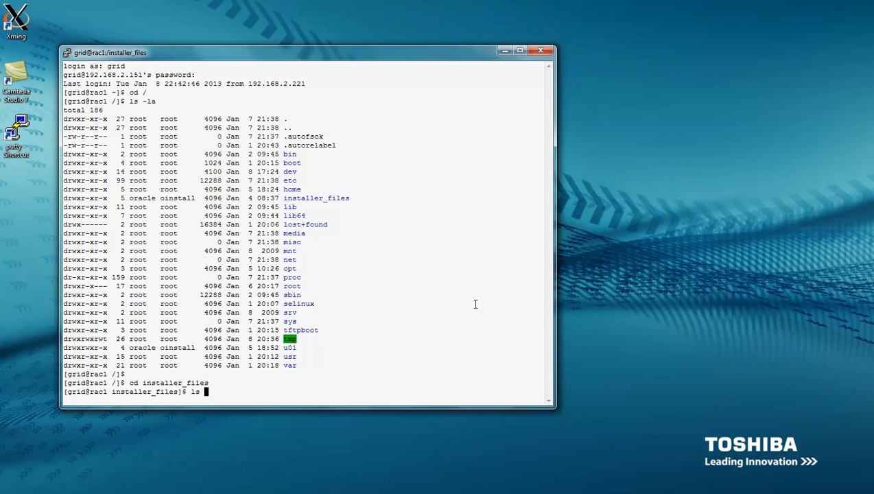
{"action": "type", "text": "-la"}
{"action": "key", "text": "Return"}
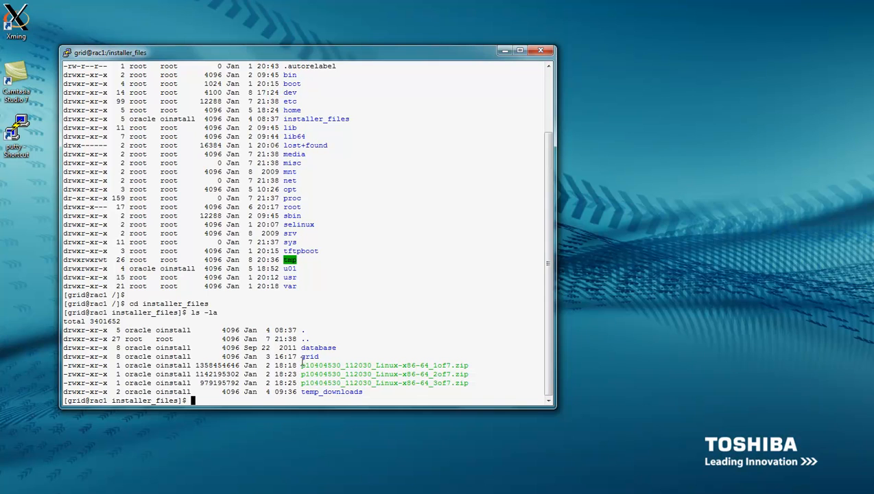
Enter the grid directory, list it, and run ./runInstaller
{"action": "left_click_drag", "start_coordinate": [300, 357], "coordinate": [319, 357]}
{"action": "type", "text": "cd "}
{"action": "type", "text": "grid"}
{"action": "key", "text": "Return"}
{"action": "type", "text": "ls -la"}
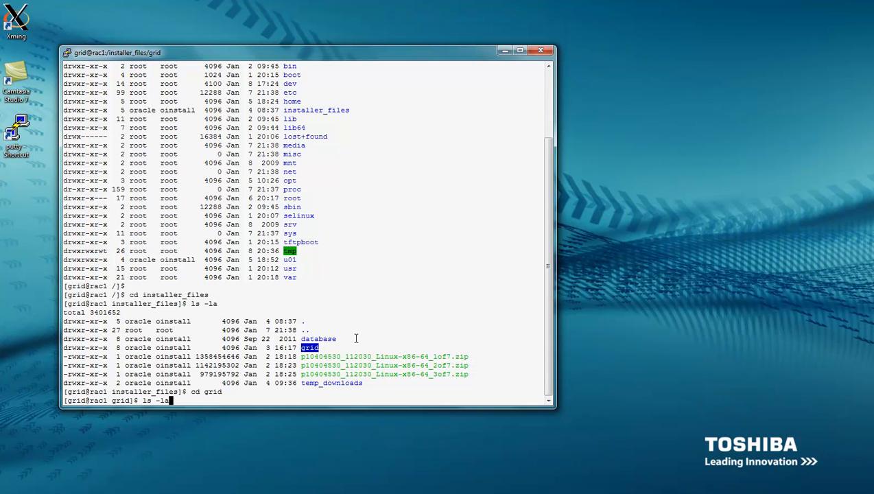
{"action": "key", "text": "Return"}
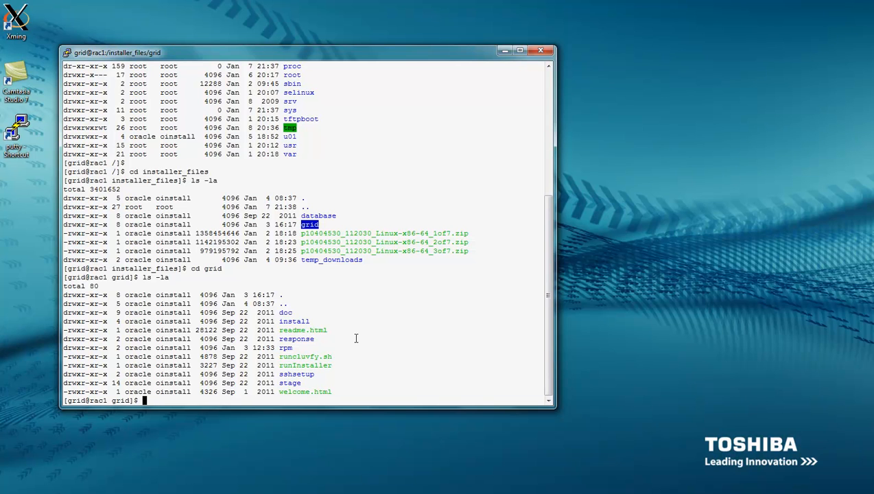
{"action": "type", "text": "./runInstaller"}
{"action": "key", "text": "Return"}
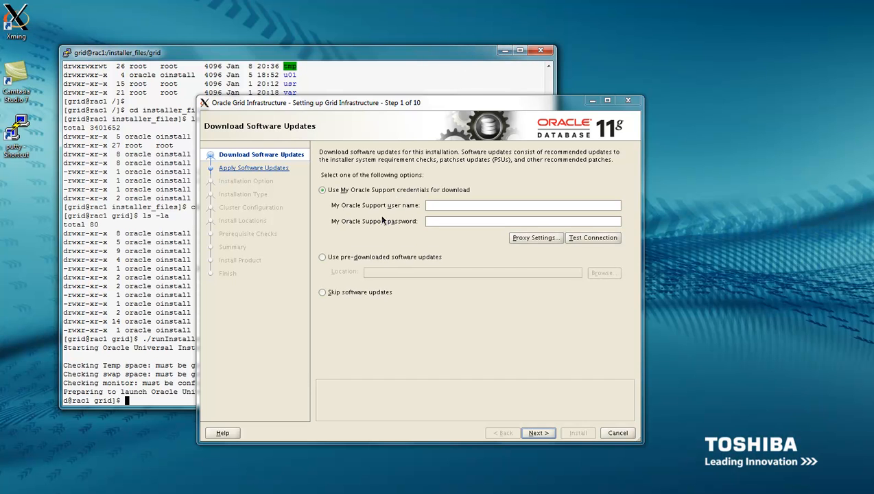
Choose Skip software updates and advance to Select Installation Option
{"action": "left_click_drag", "start_coordinate": [473, 106], "coordinate": [429, 65]}
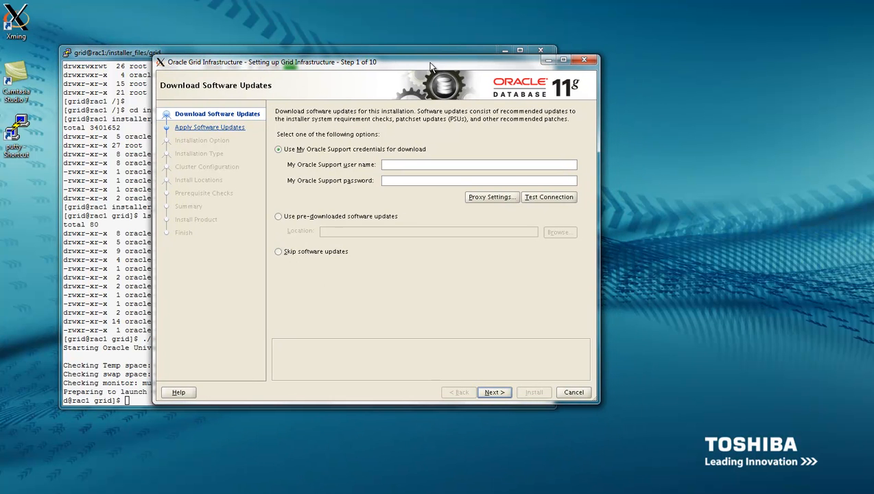
{"action": "left_click", "coordinate": [504, 51]}
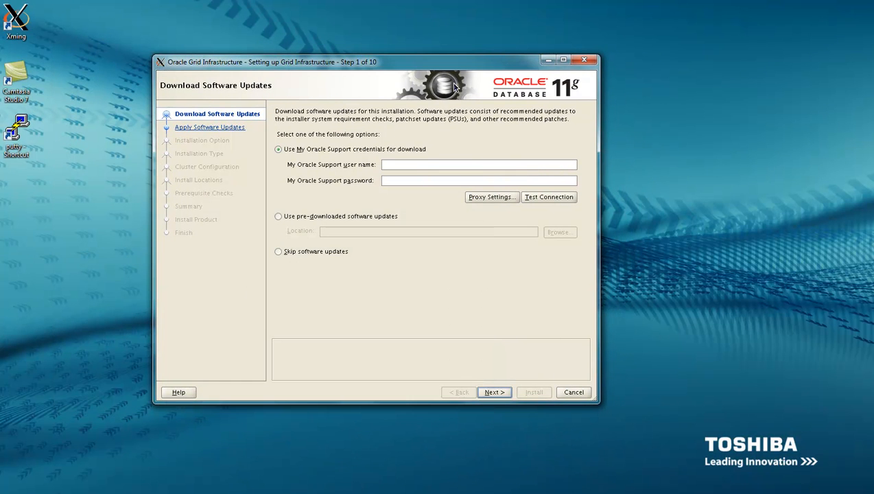
{"action": "left_click", "coordinate": [279, 252]}
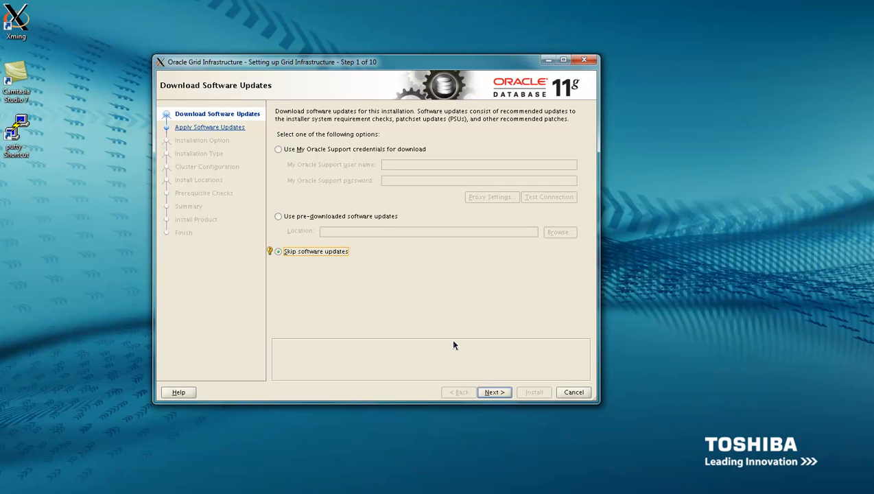
{"action": "left_click", "coordinate": [501, 392]}
{"action": "left_click", "coordinate": [501, 392]}
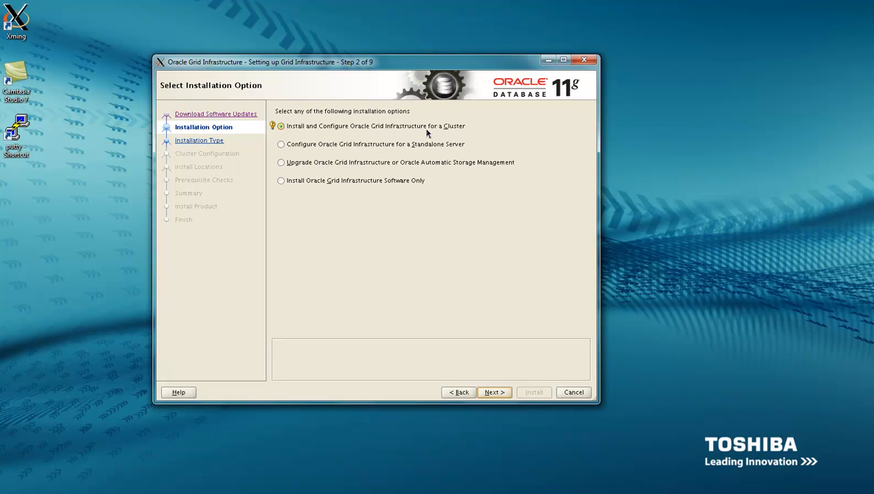
Pick Advanced Installation, keep English as the language, and reach Grid Plug and Play
{"action": "left_click", "coordinate": [499, 395]}
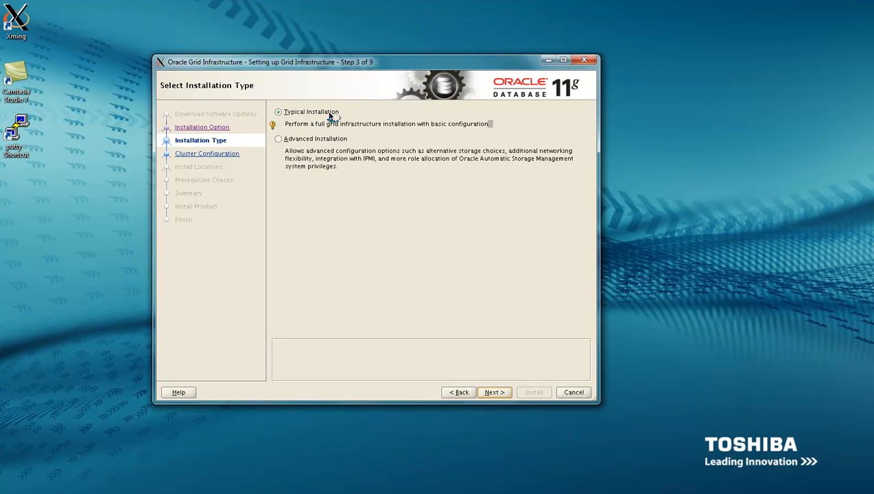
{"action": "left_click", "coordinate": [278, 140]}
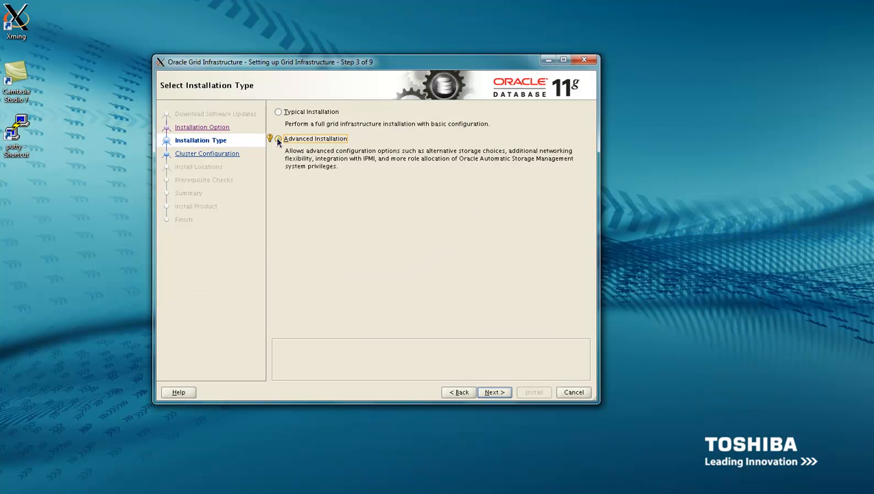
{"action": "left_click", "coordinate": [495, 392]}
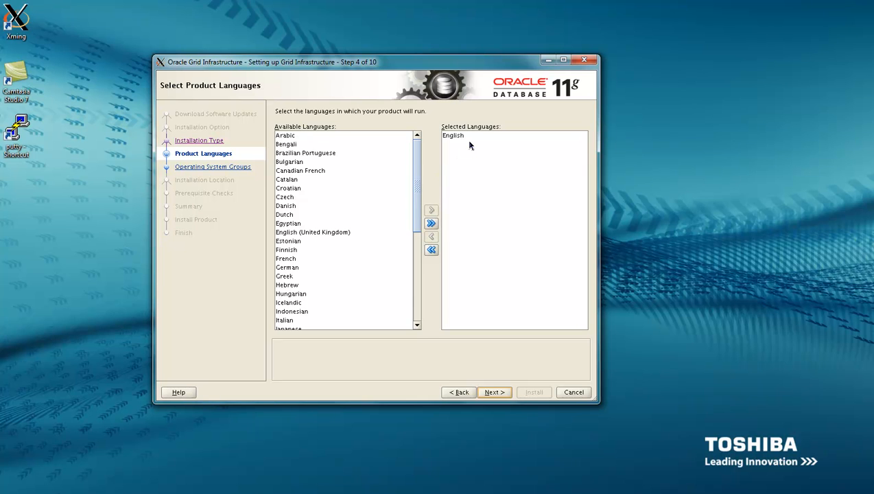
{"action": "left_click", "coordinate": [495, 392]}
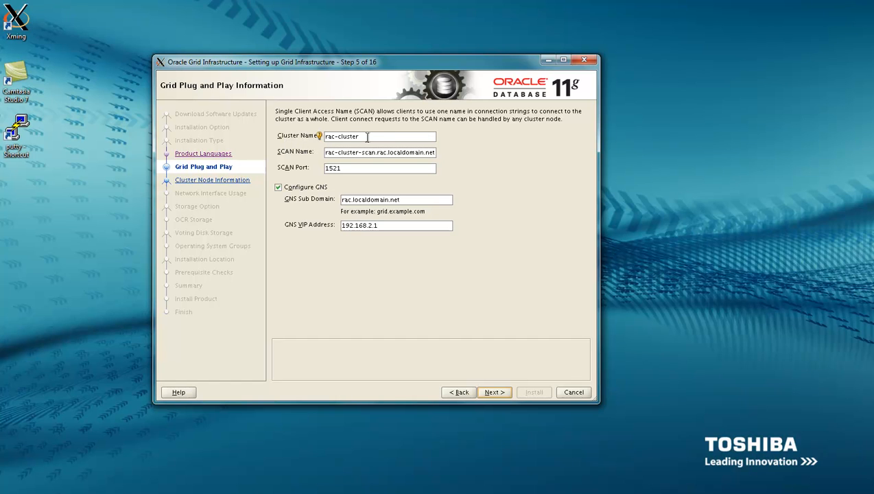
Name the cluster rac, set SCAN name rac-scan.localdomain.net, and uncheck Configure GNS
{"action": "left_click_drag", "start_coordinate": [367, 136], "coordinate": [299, 156]}
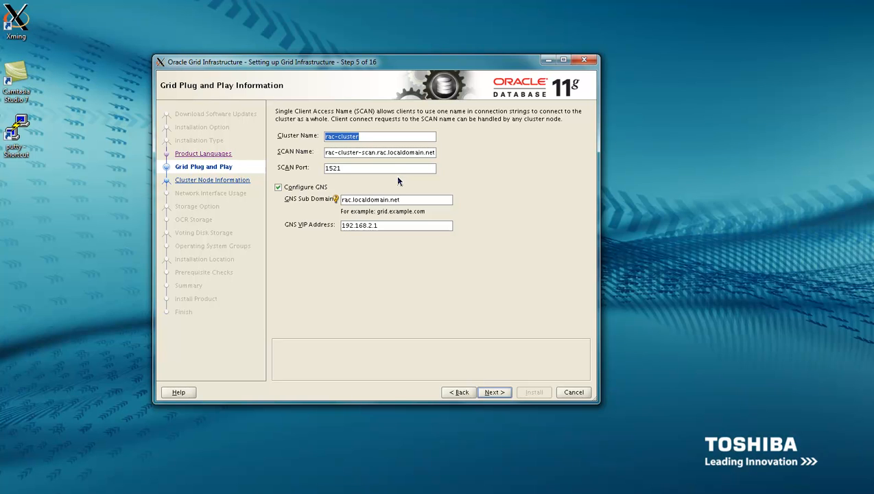
{"action": "type", "text": "ra"}
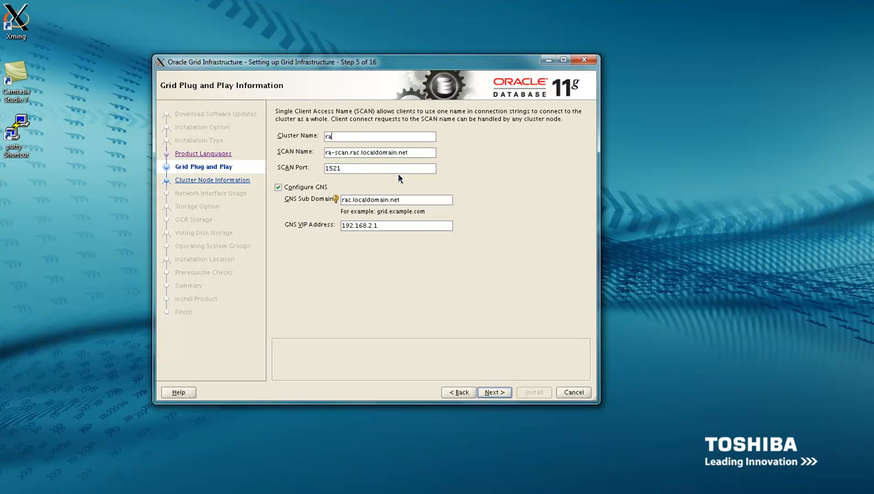
{"action": "type", "text": "c"}
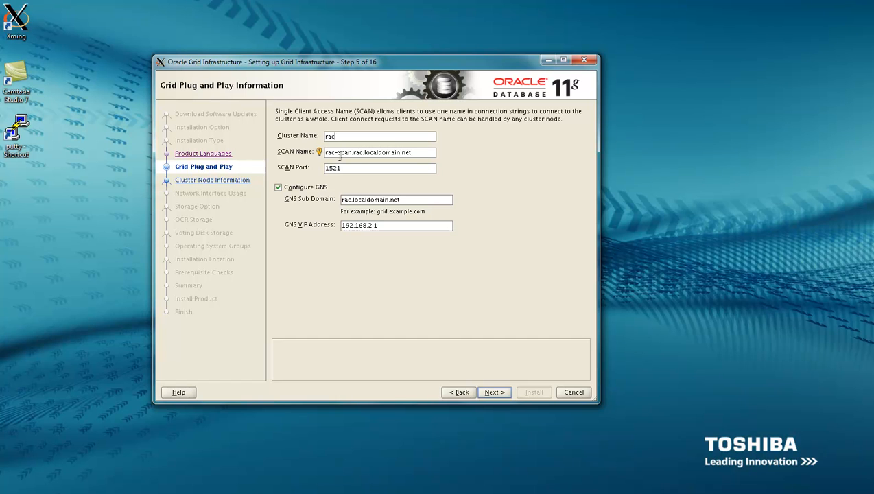
{"action": "left_click_drag", "start_coordinate": [352, 152], "coordinate": [466, 154]}
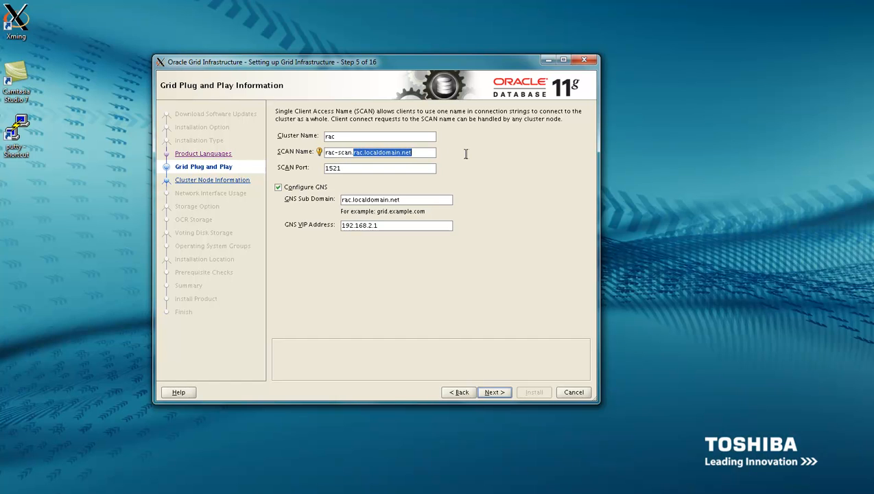
{"action": "type", "text": "l"}
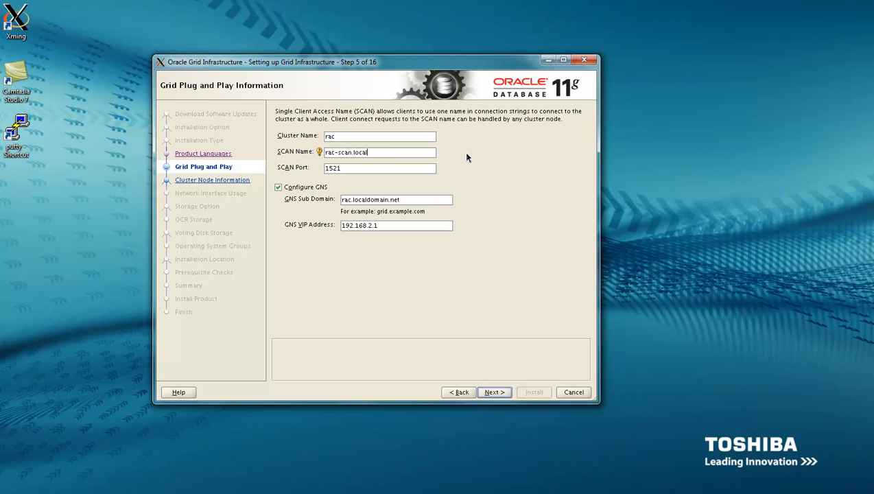
{"action": "type", "text": "ldomain.net"}
{"action": "left_click", "coordinate": [277, 187]}
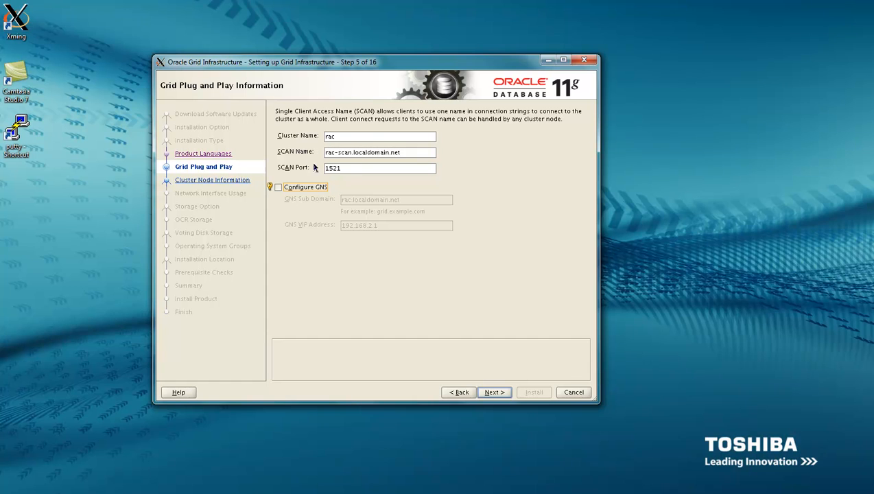
{"action": "left_click", "coordinate": [497, 399]}
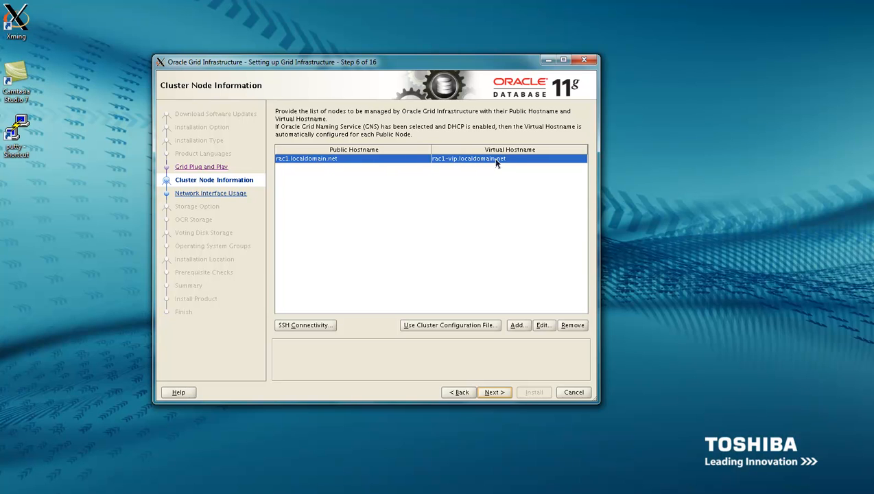
Add node rac2.localdomain.net with virtual hostname rac2-vip.localdomain.net
{"action": "left_click", "coordinate": [517, 326]}
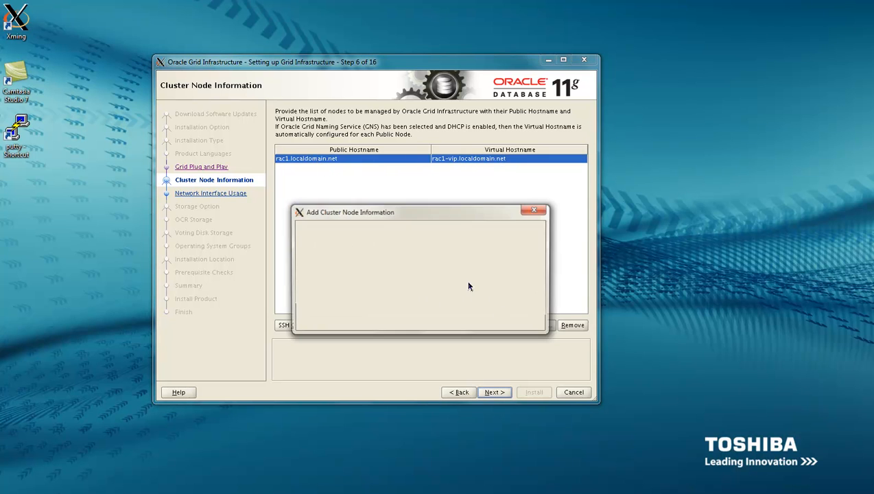
{"action": "type", "text": "ra"}
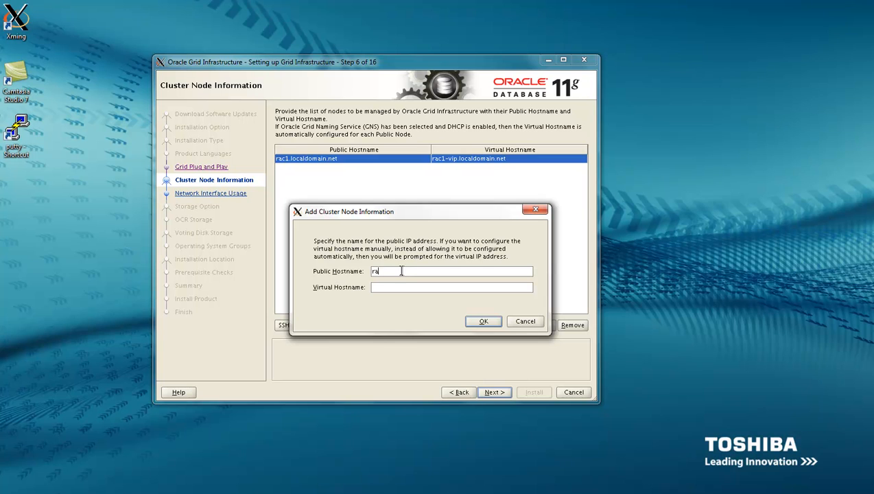
{"action": "type", "text": "c2.localdomain.net"}
{"action": "left_click_drag", "start_coordinate": [440, 272], "coordinate": [323, 271]}
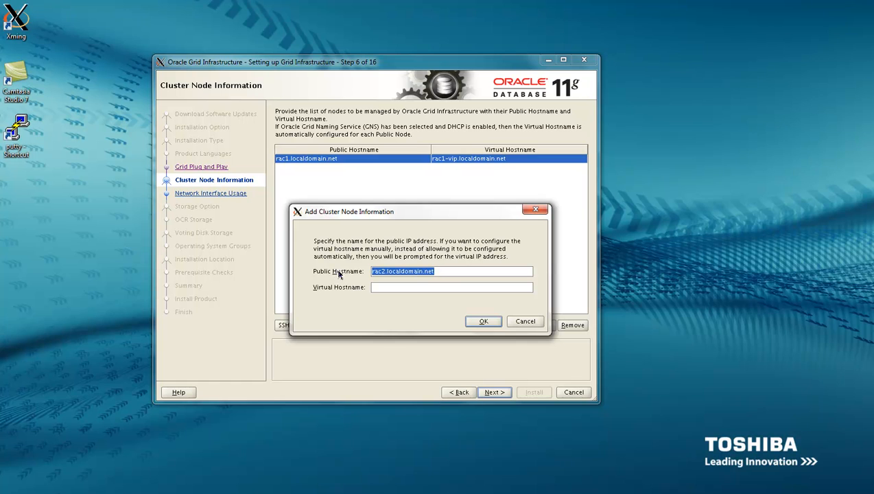
{"action": "type", "text": "rac2.localdomain.net"}
{"action": "left_click", "coordinate": [386, 288]}
{"action": "type", "text": "-vip"}
{"action": "left_click", "coordinate": [484, 322]}
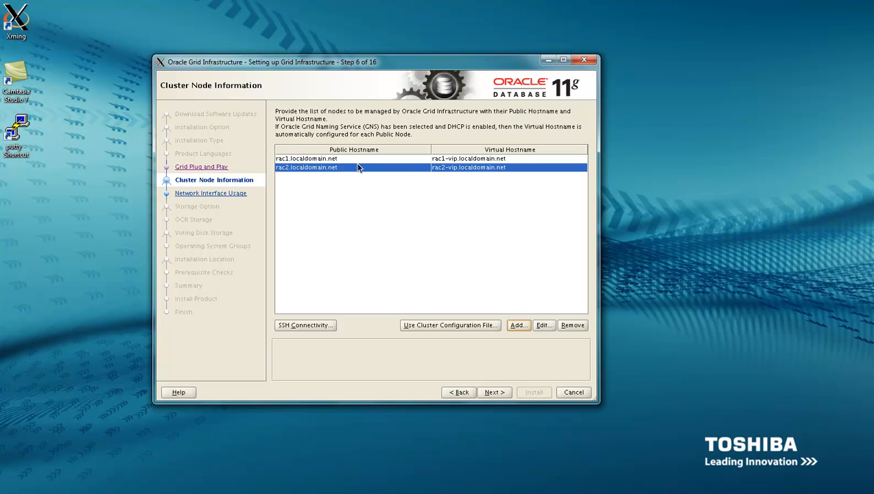
{"action": "left_click", "coordinate": [319, 325]}
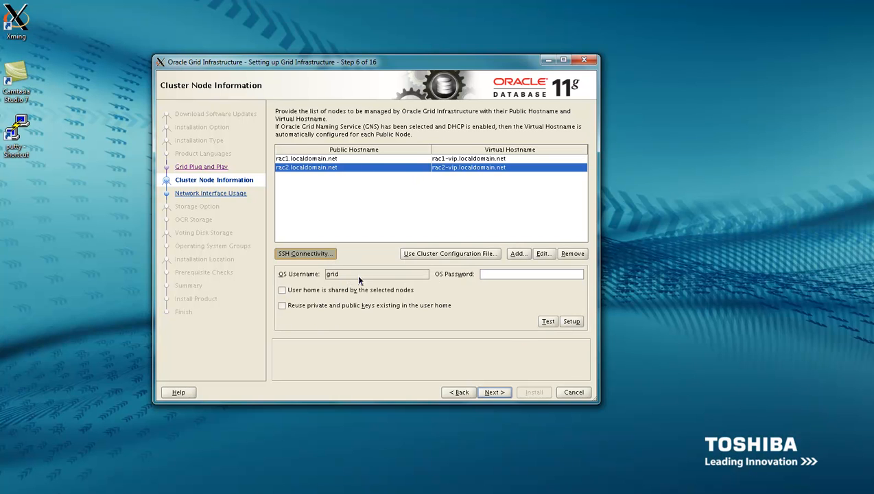
Enter the grid OS password, test SSH connectivity, and advance to Network Interface Usage
{"action": "left_click", "coordinate": [482, 274]}
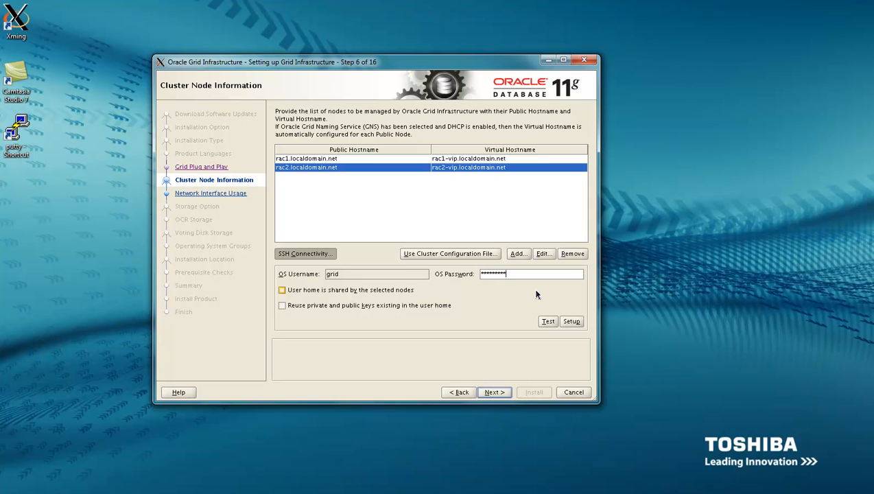
{"action": "left_click", "coordinate": [548, 323]}
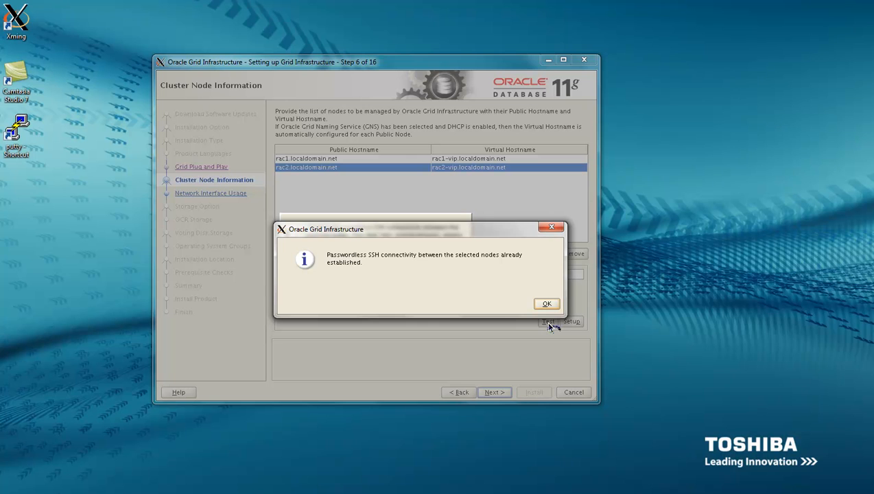
{"action": "left_click", "coordinate": [538, 302]}
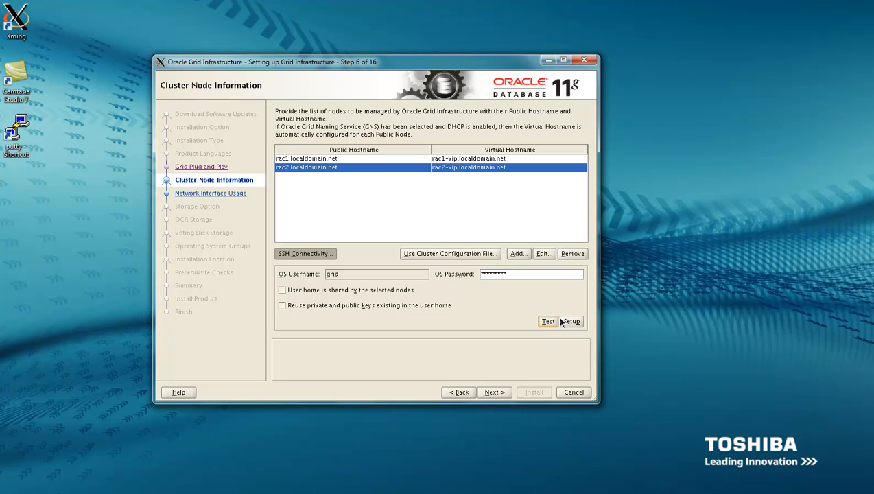
{"action": "left_click", "coordinate": [498, 393]}
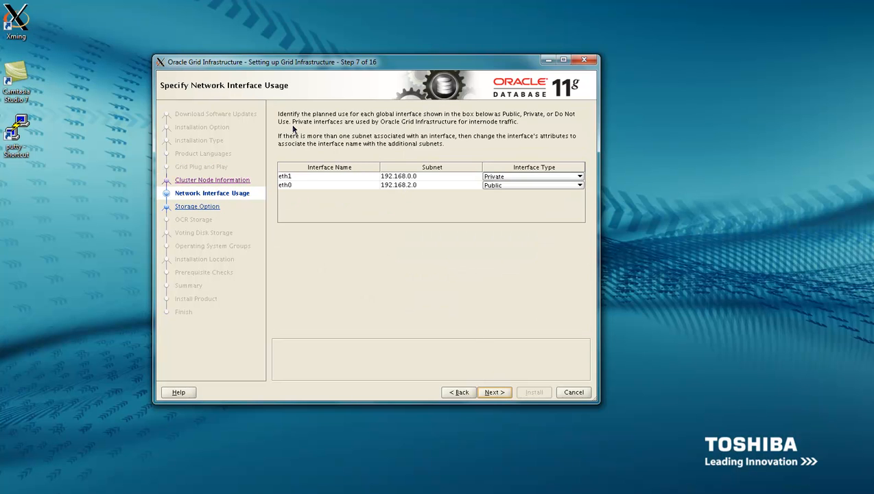
Check that eth0 is Public and eth1 is Private in the interface list
{"action": "left_click", "coordinate": [409, 187]}
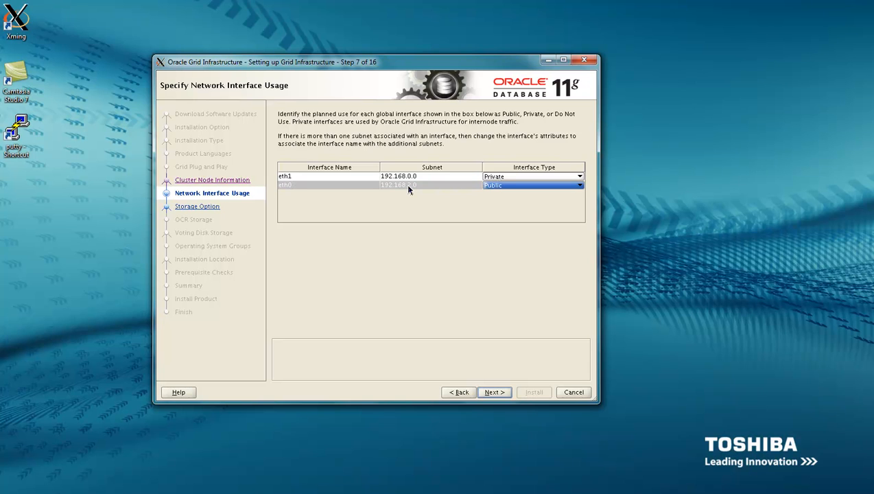
{"action": "left_click", "coordinate": [411, 177]}
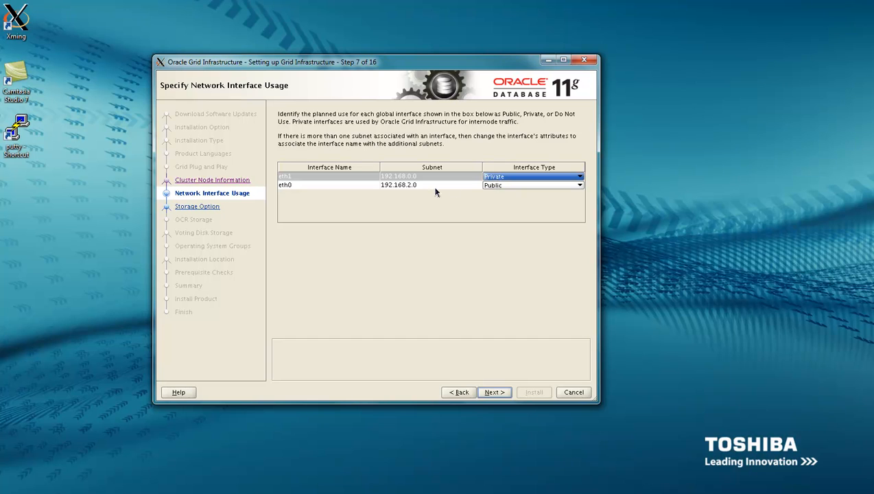
{"action": "left_click", "coordinate": [405, 187]}
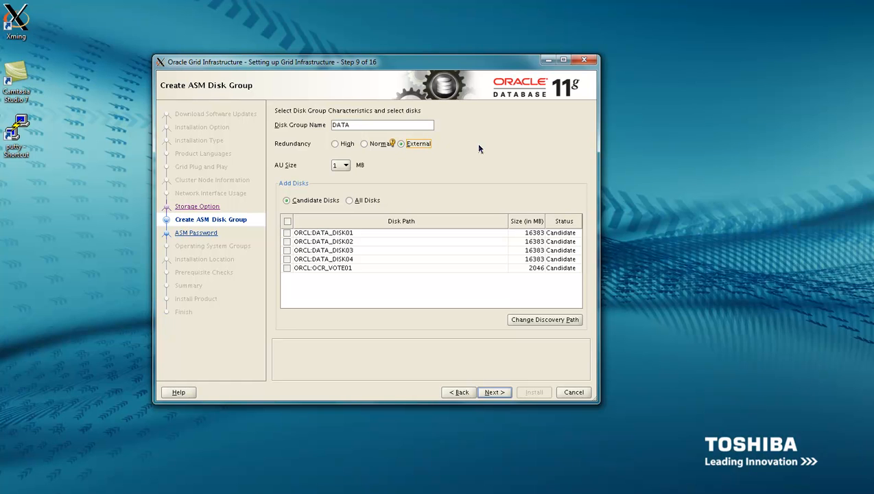
Keep AU size at 1 MB and tick ORCL:DATA_DISK01 and ORCL:DATA_DISK02
{"action": "left_click", "coordinate": [347, 165]}
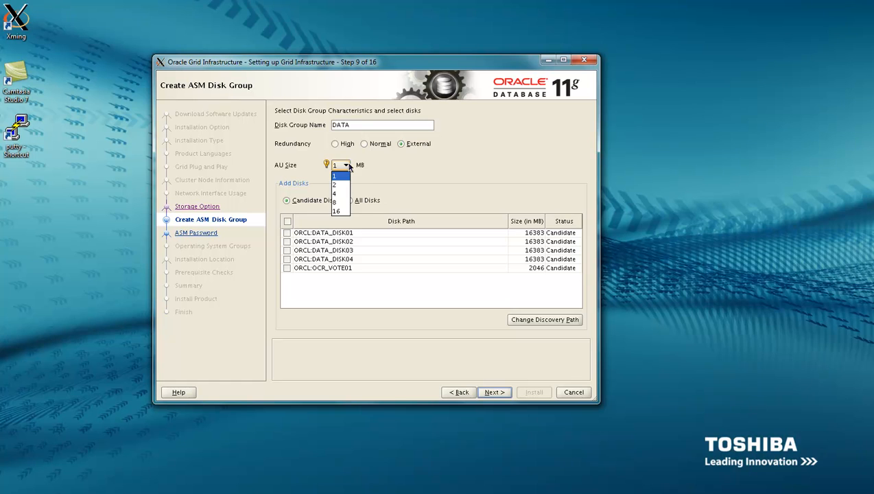
{"action": "left_click", "coordinate": [347, 165]}
{"action": "left_click", "coordinate": [287, 233]}
{"action": "left_click", "coordinate": [287, 241]}
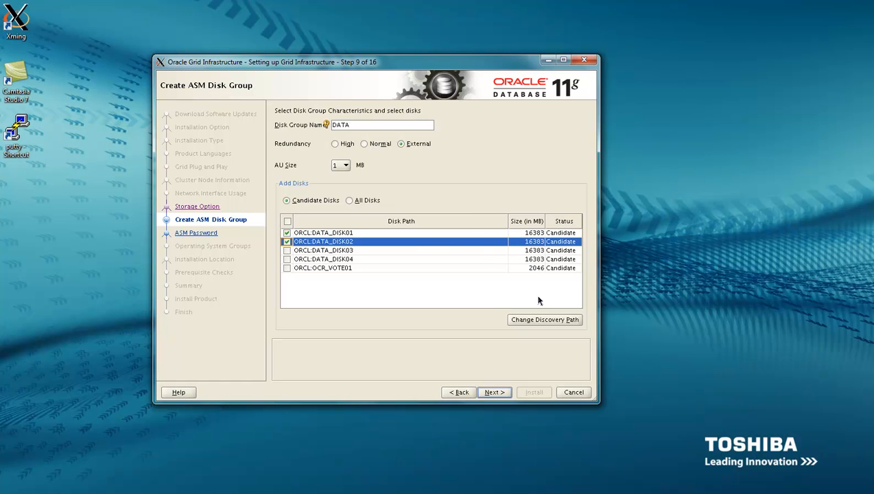
Use one shared password for SYS and ASMSNMP, entered and confirmed, then continue
{"action": "left_click", "coordinate": [497, 393]}
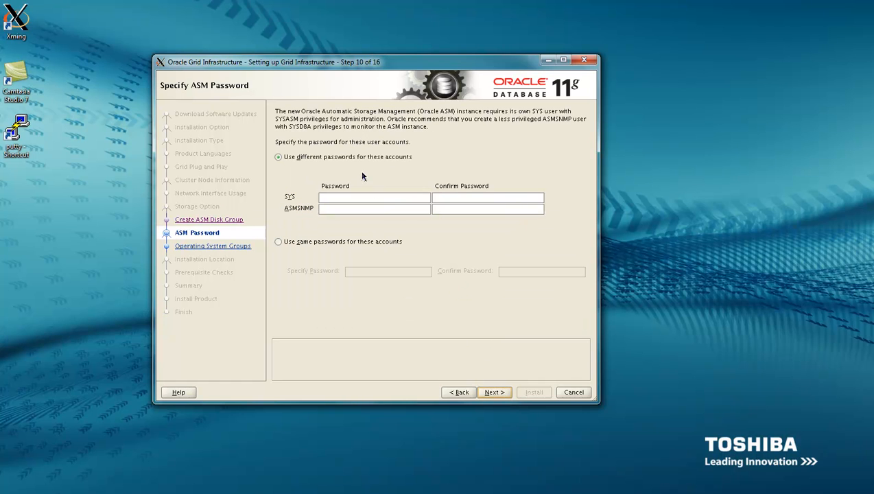
{"action": "left_click", "coordinate": [278, 242]}
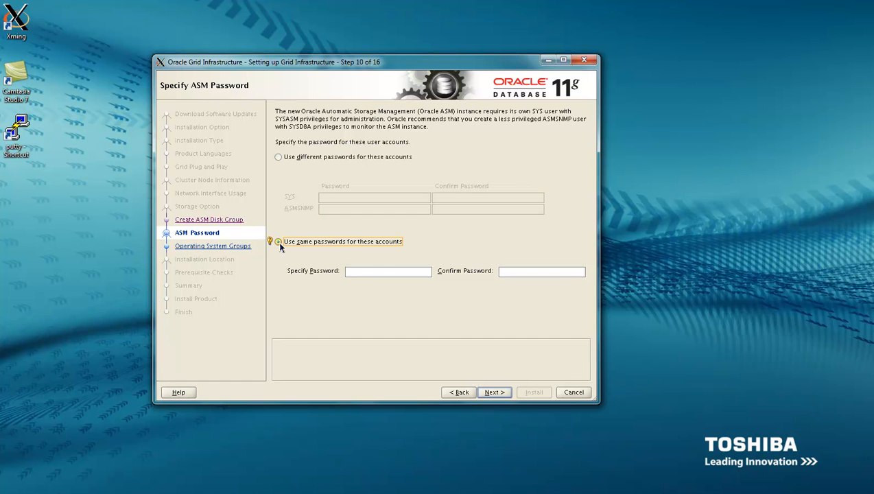
{"action": "left_click", "coordinate": [377, 271]}
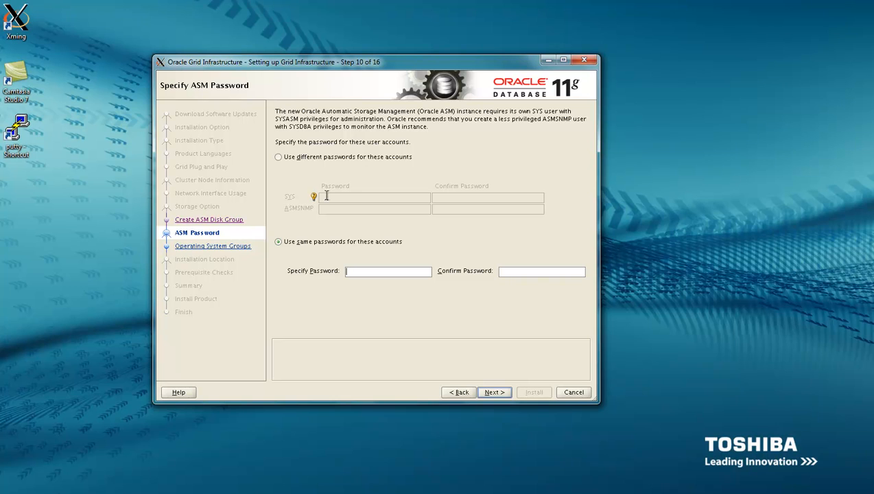
{"action": "type", "text": "*"}
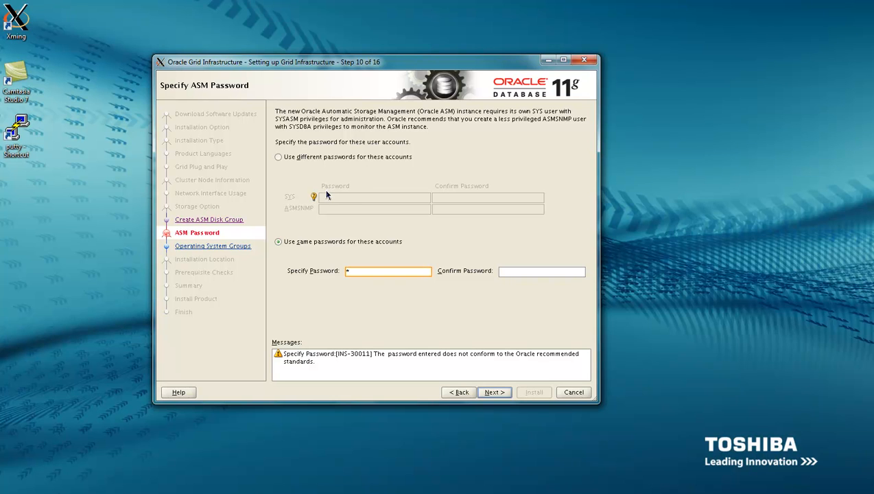
{"action": "type", "text": "*********"}
{"action": "key", "text": "Tab"}
{"action": "type", "text": "***"}
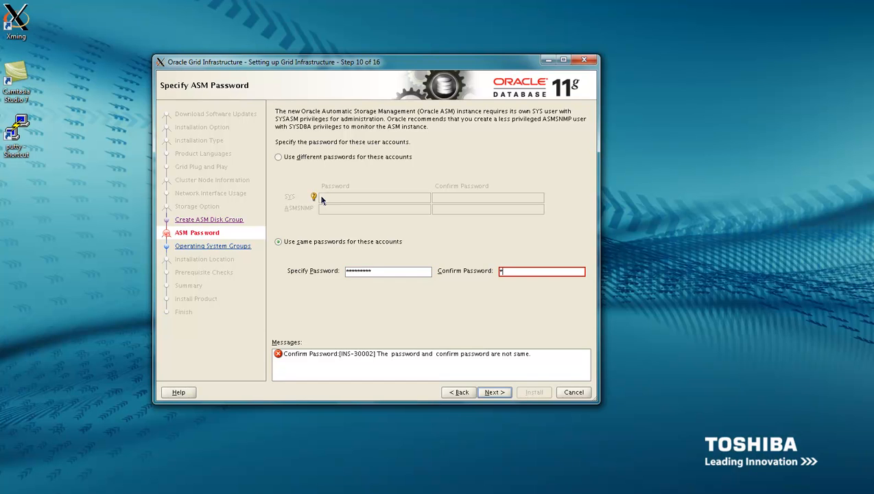
{"action": "type", "text": "*******"}
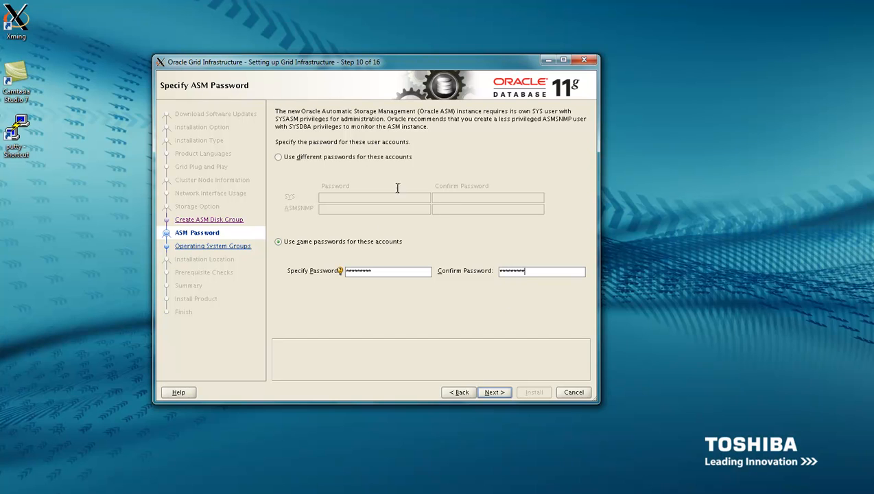
{"action": "left_click", "coordinate": [491, 394]}
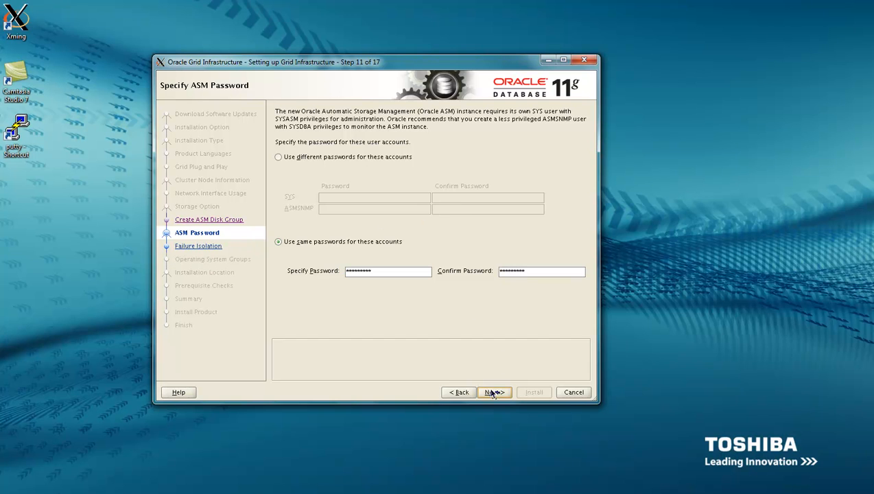
Choose 'Do not use IPMI' for failure isolation and continue to the Privileged OS Groups step
{"action": "left_click", "coordinate": [296, 205]}
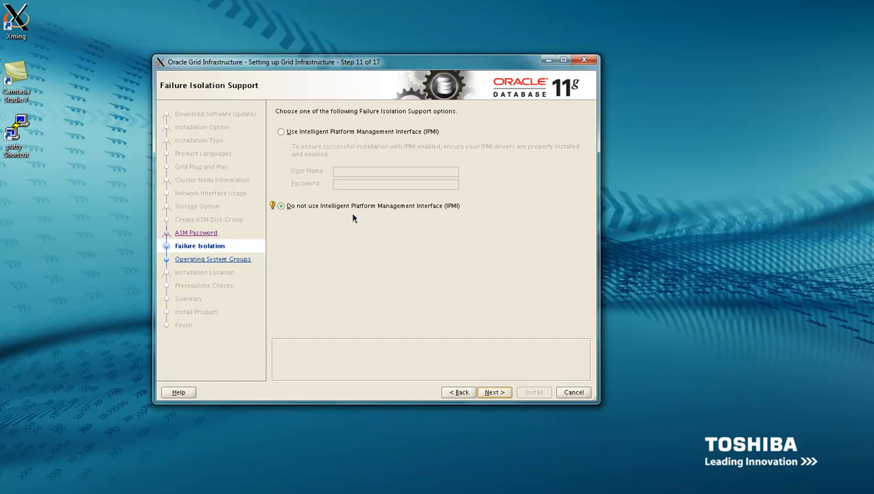
{"action": "left_click", "coordinate": [282, 131]}
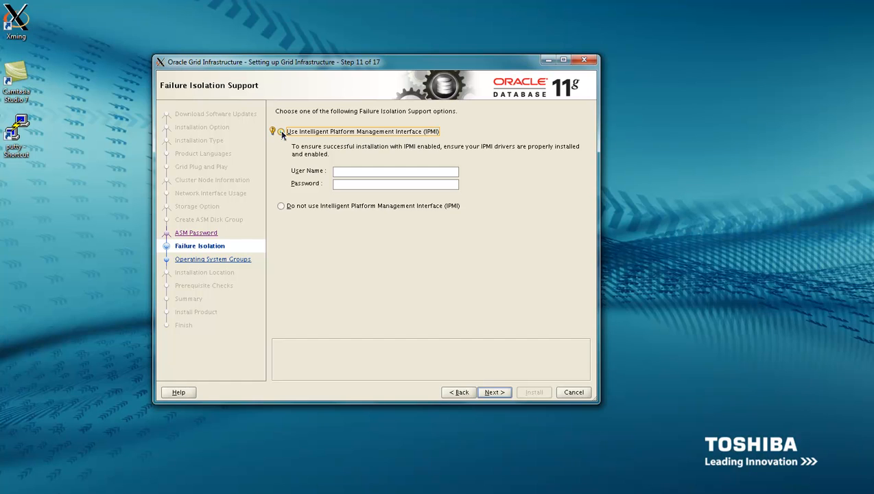
{"action": "left_click", "coordinate": [280, 205]}
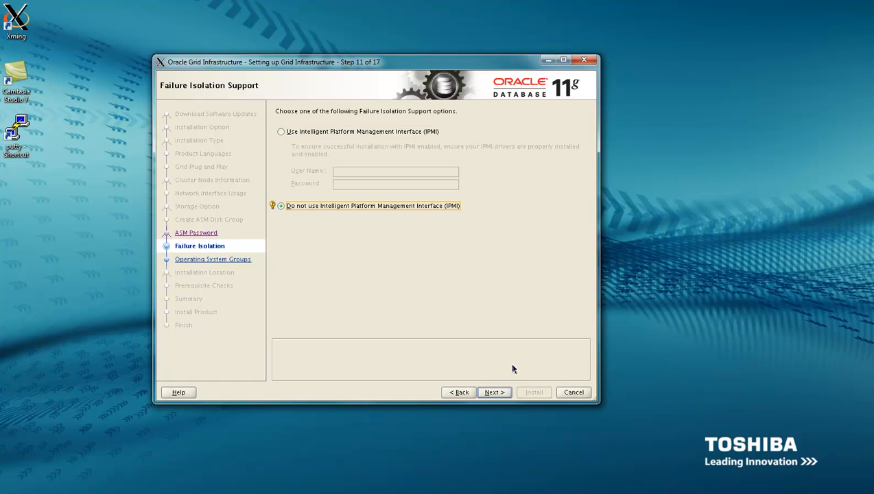
{"action": "left_click", "coordinate": [500, 391]}
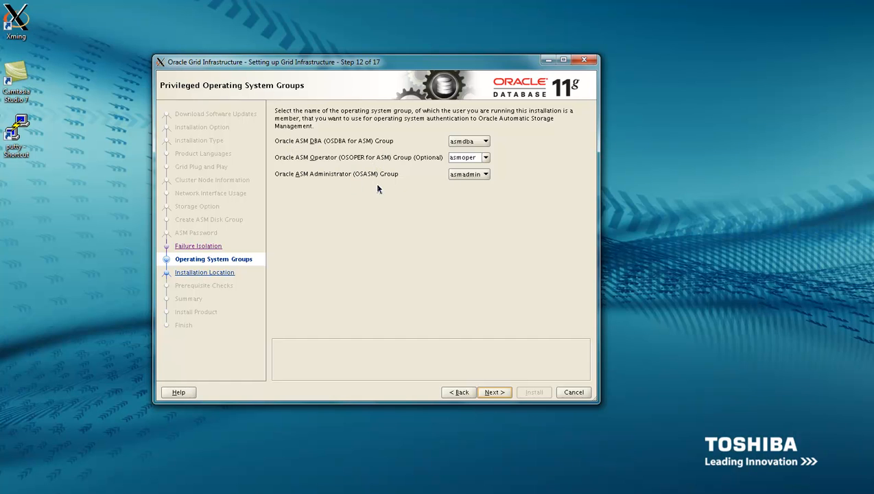
Keep the asmdba/asmoper/asmadmin groups and the default /u01/app/oracle and /u01/11.2.0/grid locations
{"action": "left_click", "coordinate": [484, 175]}
{"action": "left_click", "coordinate": [484, 175]}
{"action": "left_click", "coordinate": [495, 395]}
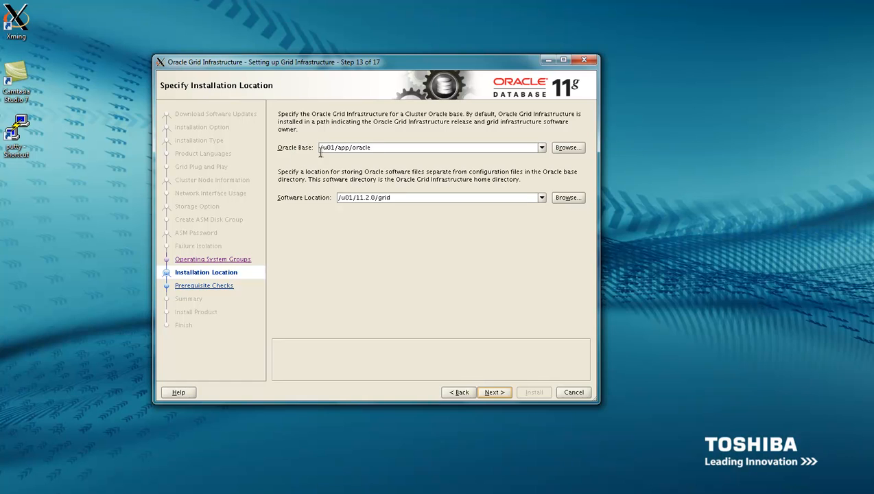
{"action": "left_click", "coordinate": [495, 392]}
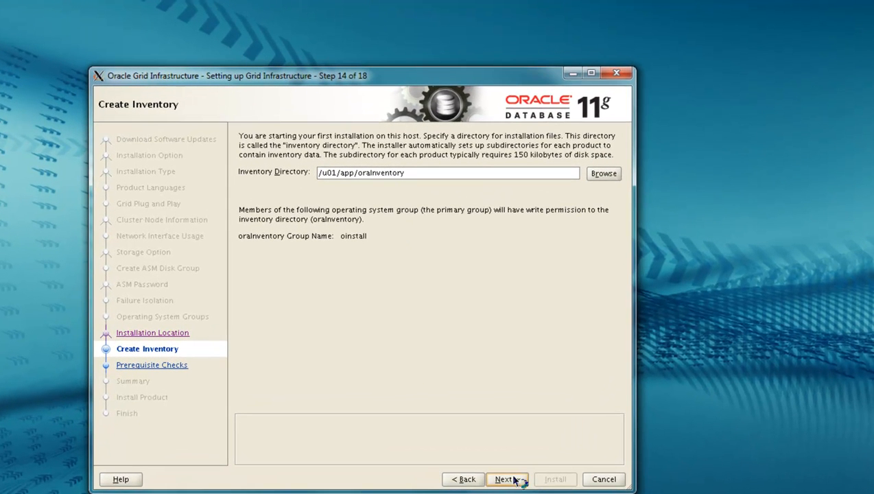
Accept the /u01/app/oraInventory inventory and run the prerequisite checks through to the Summary
{"action": "left_click", "coordinate": [508, 479]}
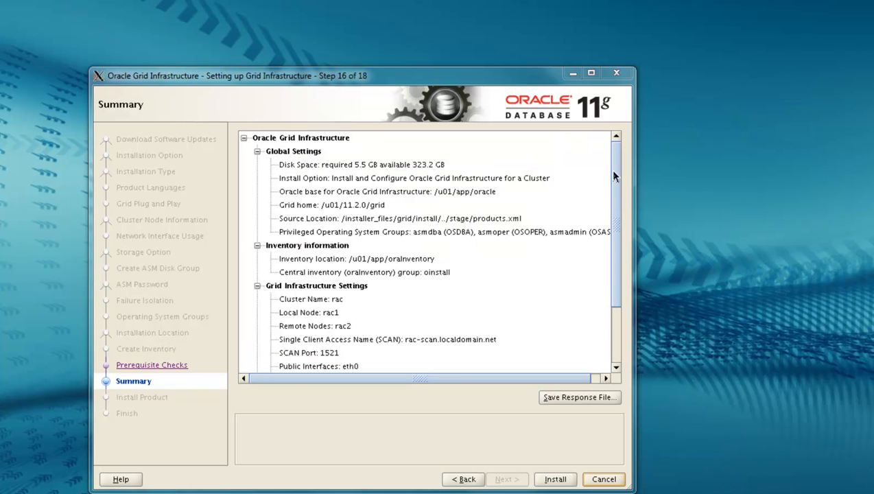
Save the configuration as grid.rsp in the grid folder and start the Grid Infrastructure installation
{"action": "left_click_drag", "start_coordinate": [615, 197], "coordinate": [618, 304]}
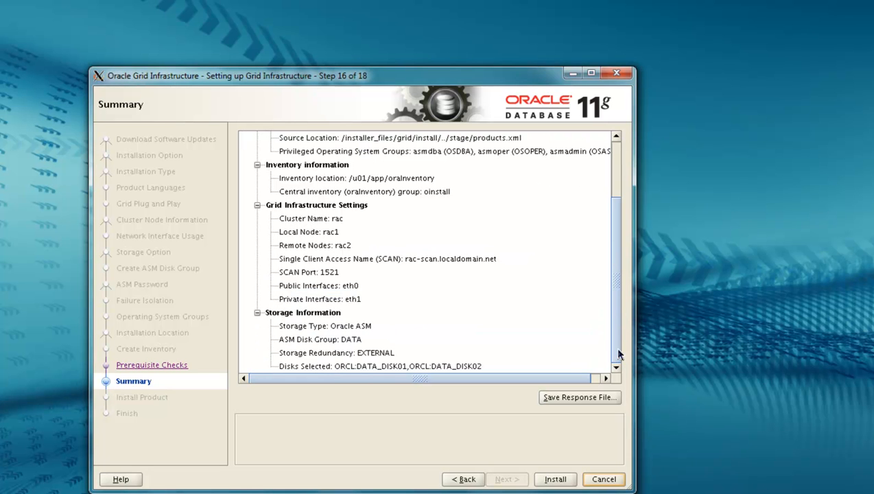
{"action": "left_click", "coordinate": [604, 398]}
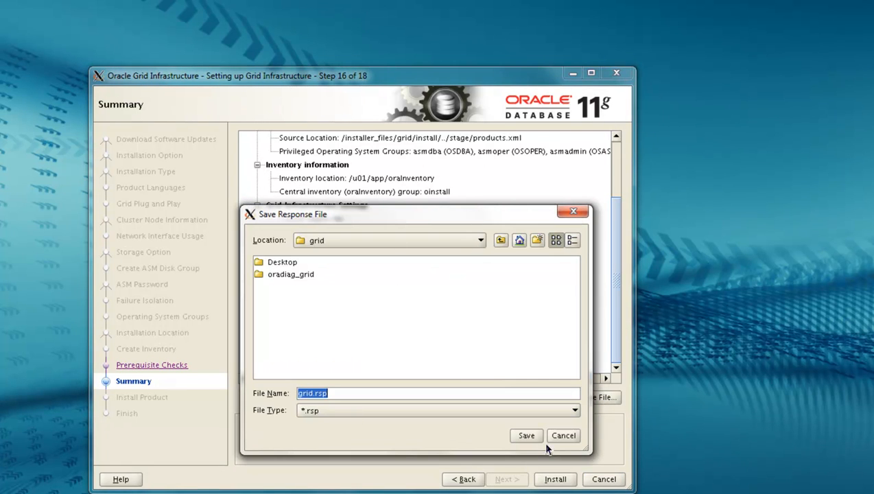
{"action": "left_click", "coordinate": [482, 240]}
{"action": "left_click", "coordinate": [483, 278]}
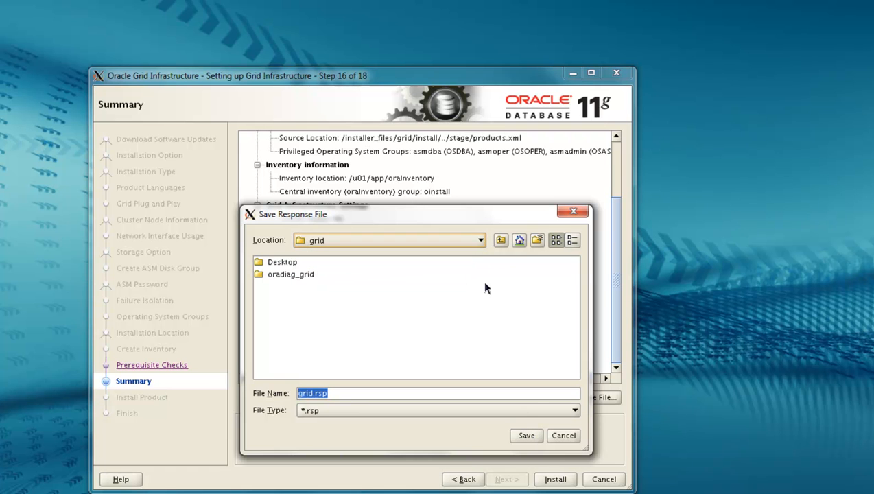
{"action": "left_click", "coordinate": [526, 436]}
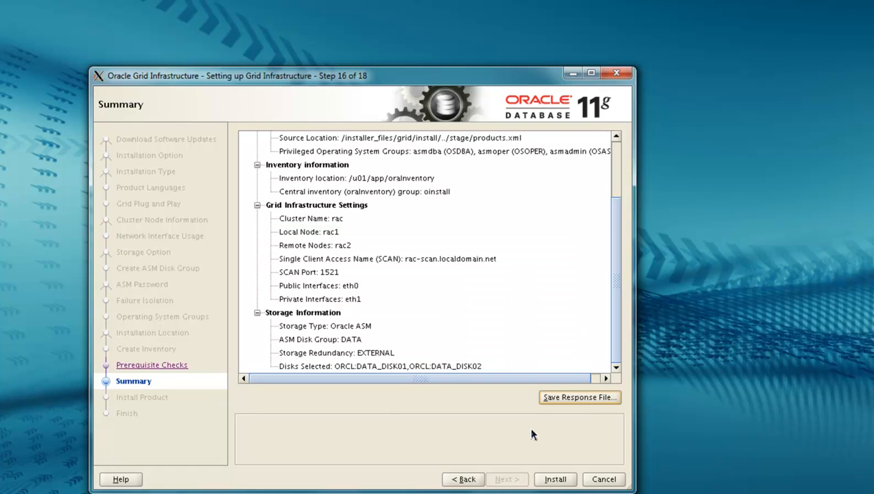
{"action": "left_click", "coordinate": [556, 480]}
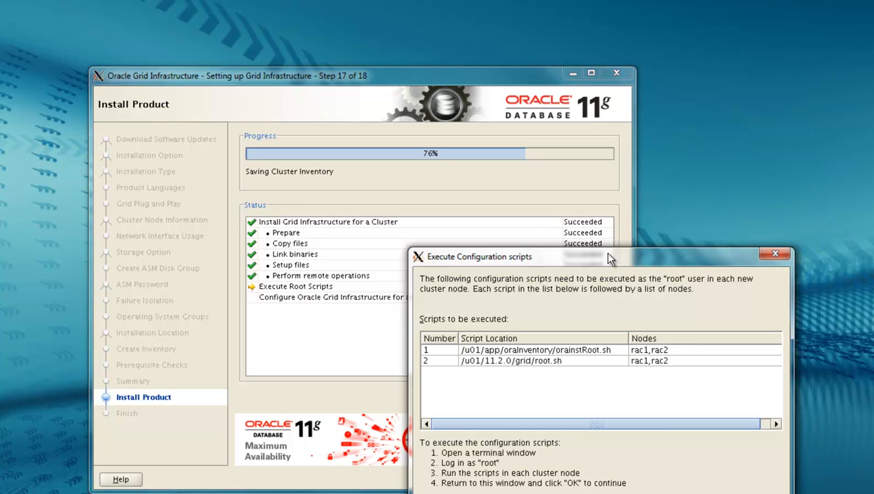
Move the Execute Configuration scripts dialog up and select the orainstRoot.sh path
{"action": "left_click_drag", "start_coordinate": [610, 258], "coordinate": [585, 181]}
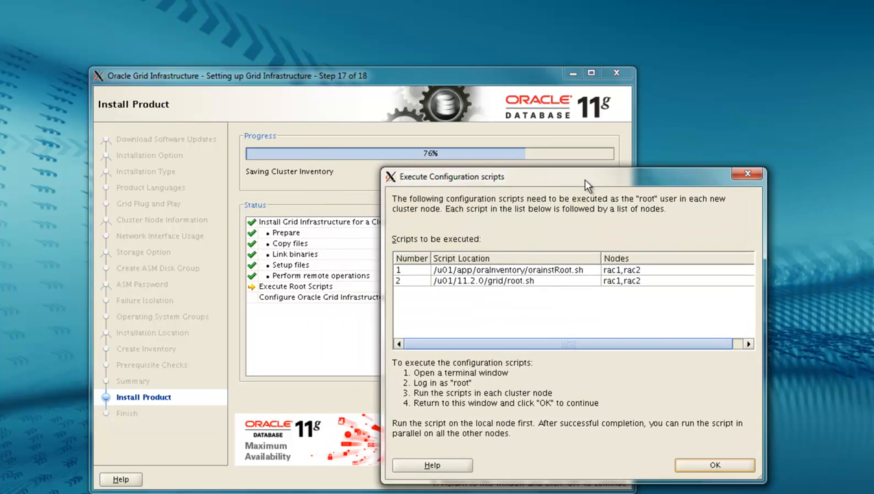
{"action": "double_click", "coordinate": [589, 267]}
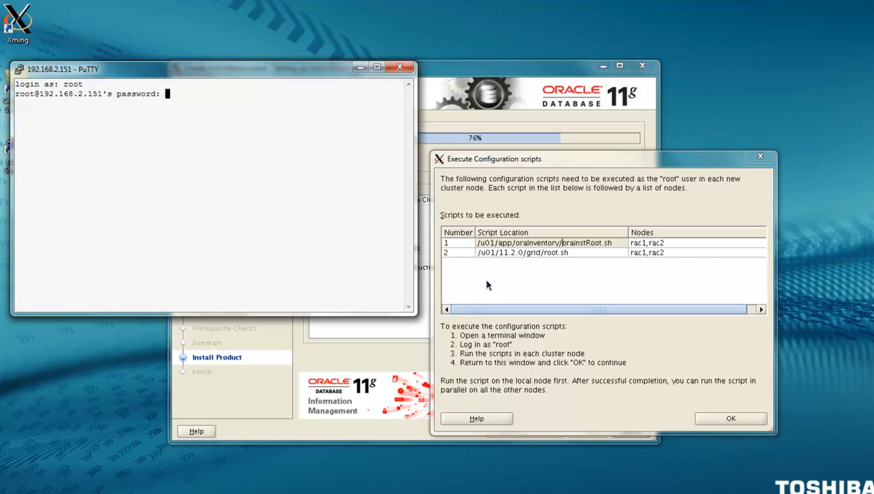
Log in to rac1 as root and copy the orainstRoot.sh path from the scripts dialog
{"action": "key", "text": "Return"}
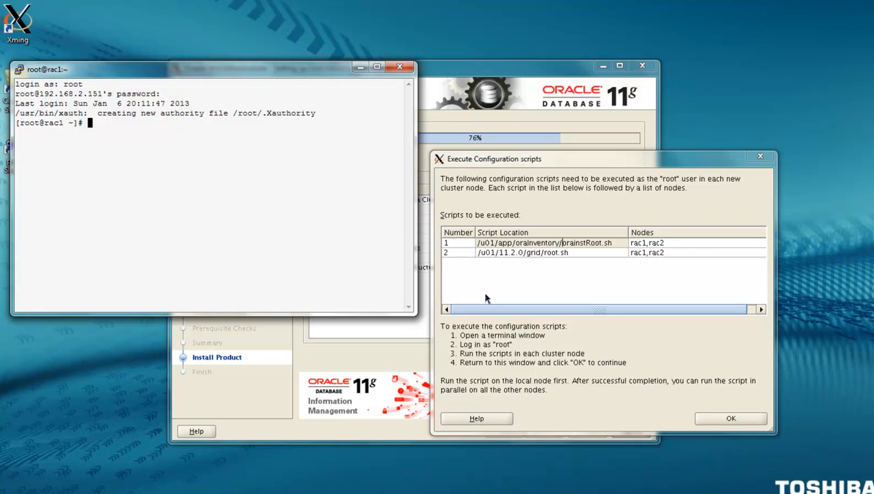
{"action": "left_click_drag", "start_coordinate": [621, 243], "coordinate": [474, 244]}
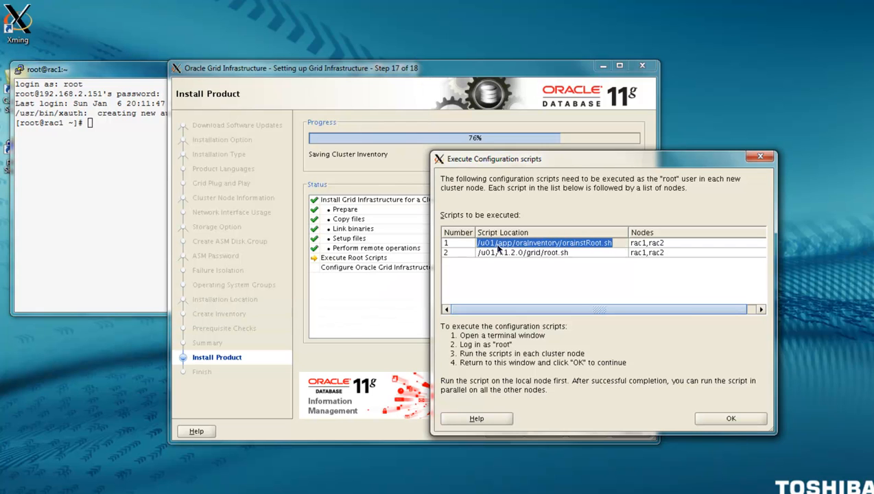
{"action": "left_click", "coordinate": [498, 248]}
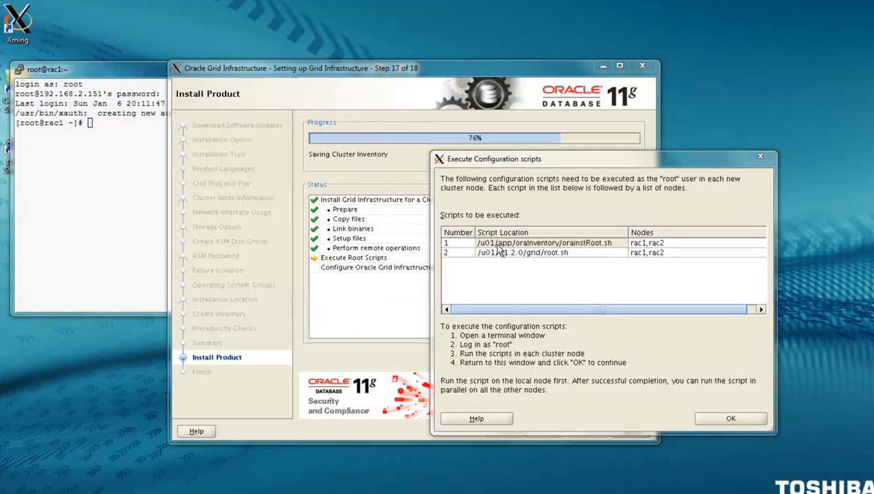
Paste and run orainstRoot.sh in the enlarged rac1 terminal
{"action": "key", "text": "alt+Tab"}
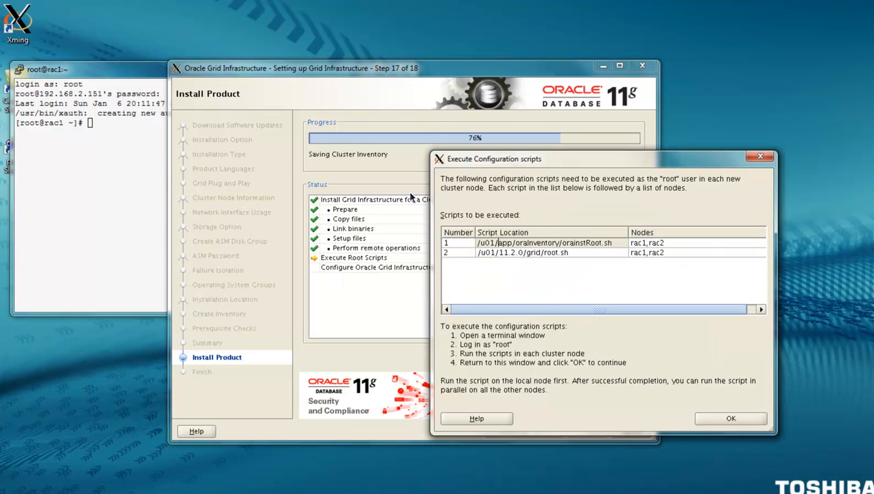
{"action": "left_click", "coordinate": [140, 162]}
{"action": "left_click_drag", "start_coordinate": [217, 69], "coordinate": [321, 125]}
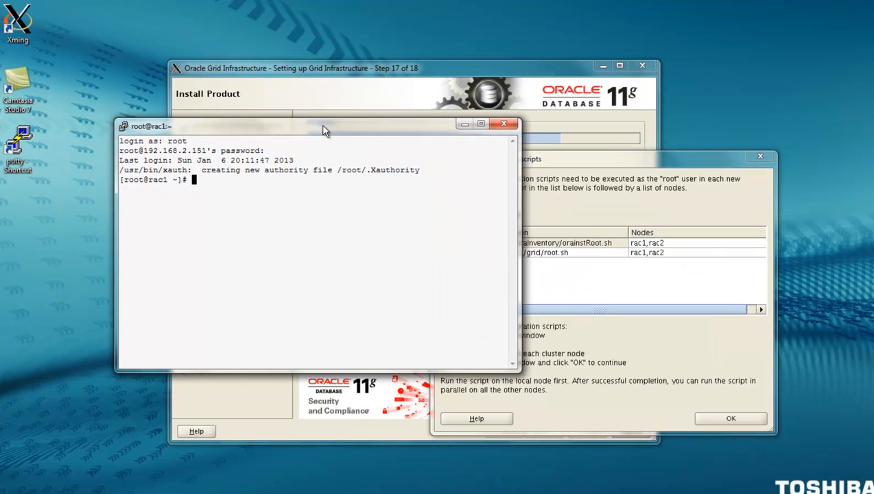
{"action": "left_click_drag", "start_coordinate": [515, 369], "coordinate": [616, 446]}
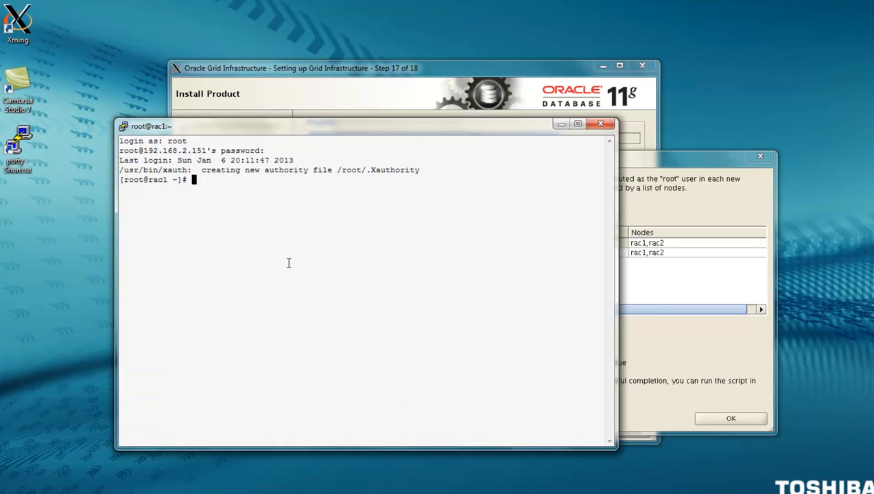
{"action": "right_click", "coordinate": [314, 271]}
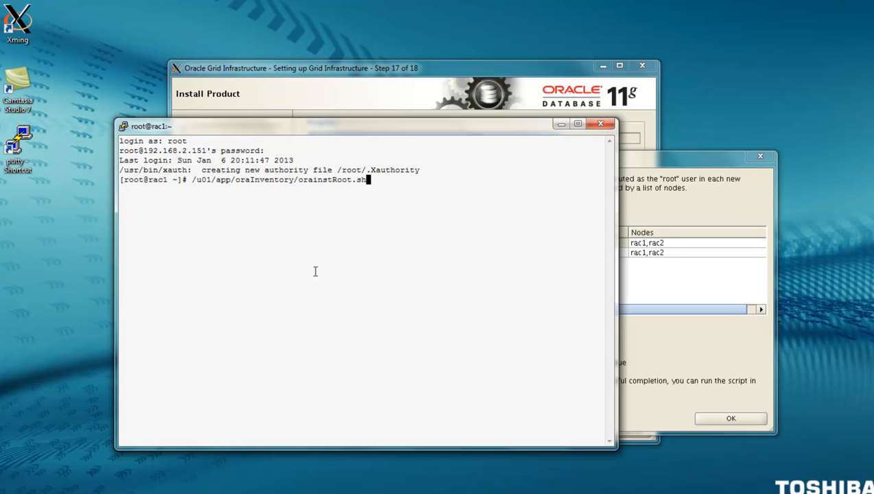
{"action": "key", "text": "Return"}
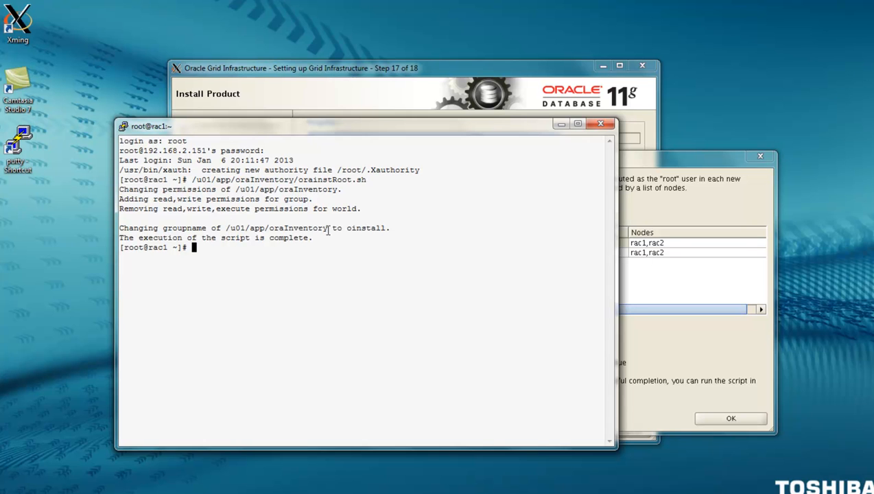
{"action": "left_click", "coordinate": [672, 174]}
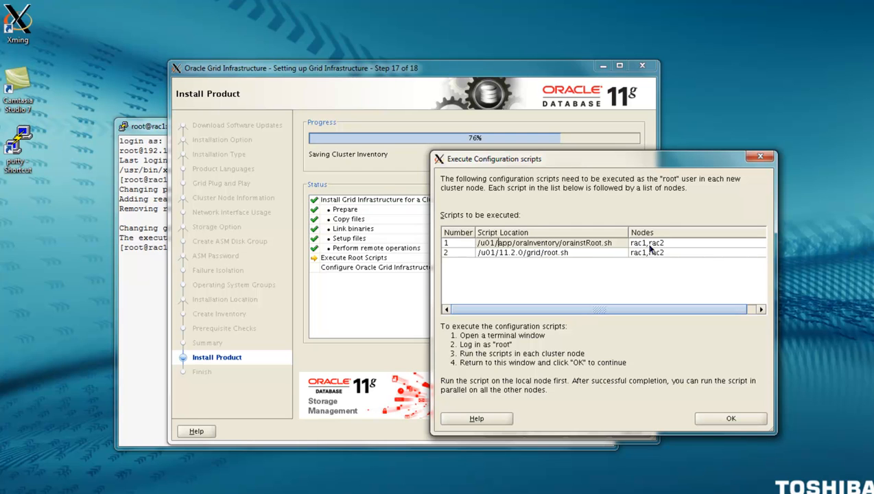
Open a PuTTY session to rac2.localdomain.net and log in as root
{"action": "double_click", "coordinate": [16, 155]}
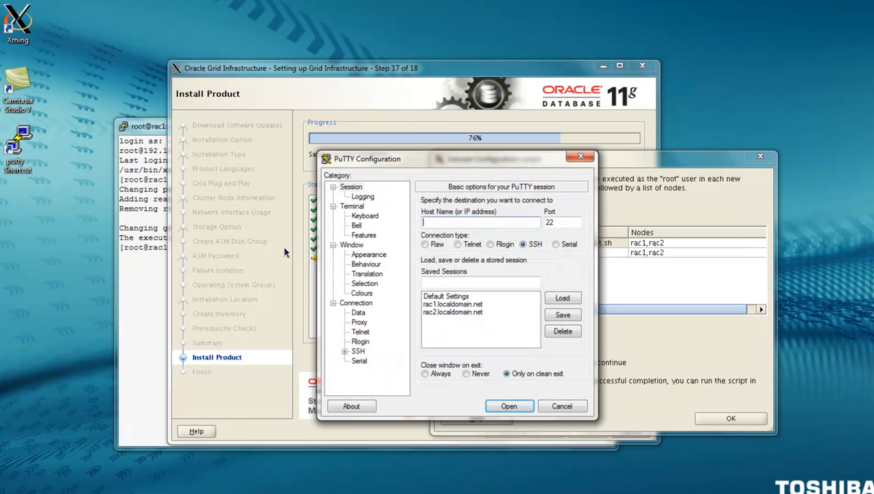
{"action": "left_click", "coordinate": [472, 313]}
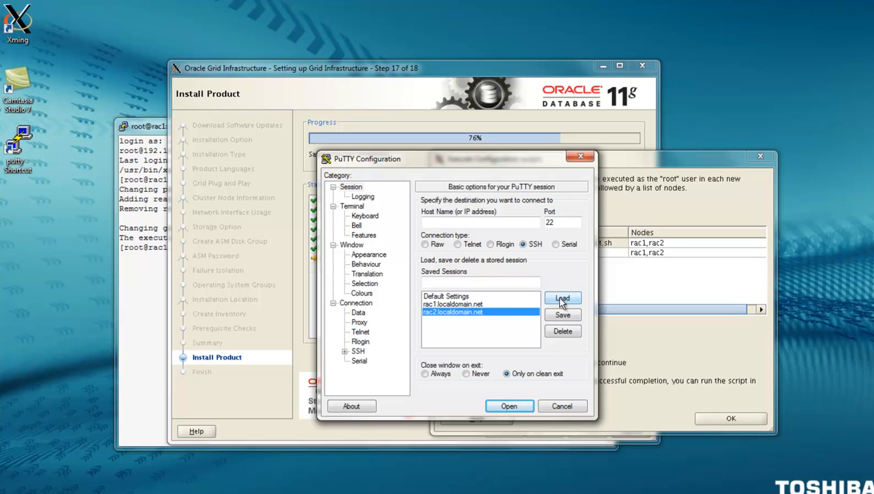
{"action": "left_click", "coordinate": [562, 299]}
{"action": "left_click", "coordinate": [511, 405]}
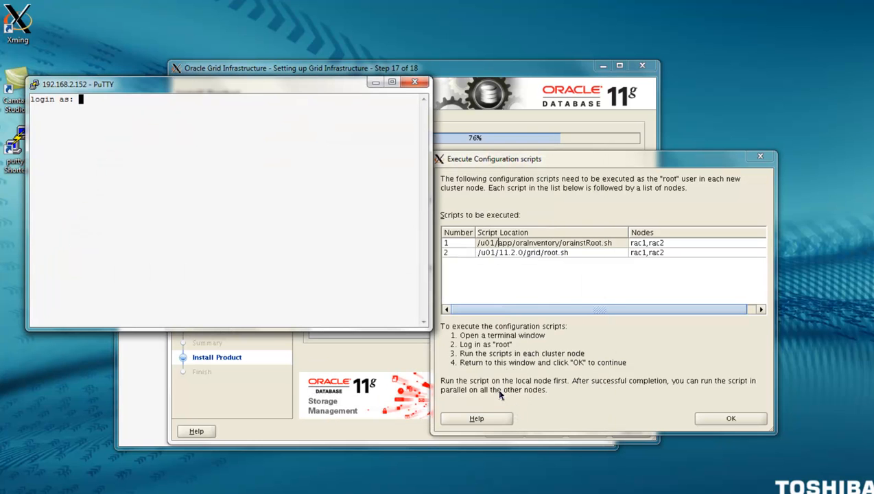
{"action": "left_click_drag", "start_coordinate": [292, 91], "coordinate": [377, 125]}
{"action": "type", "text": "root"}
{"action": "key", "text": "Return"}
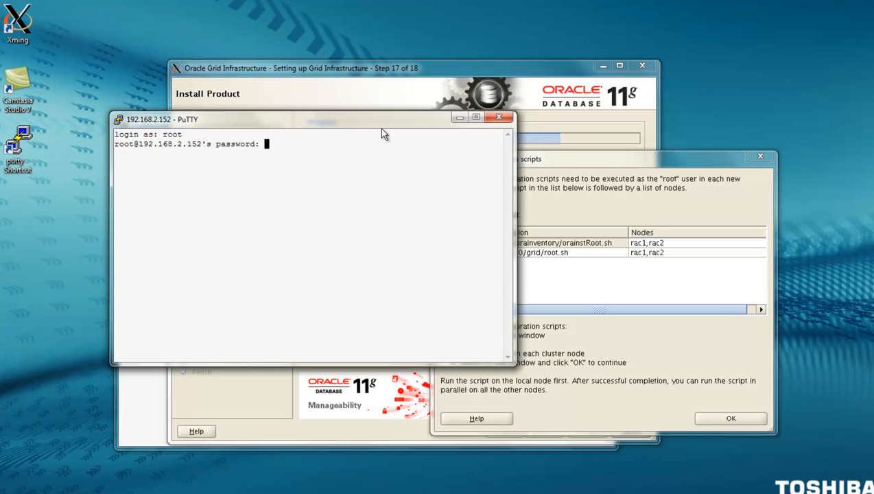
{"action": "key", "text": "Return"}
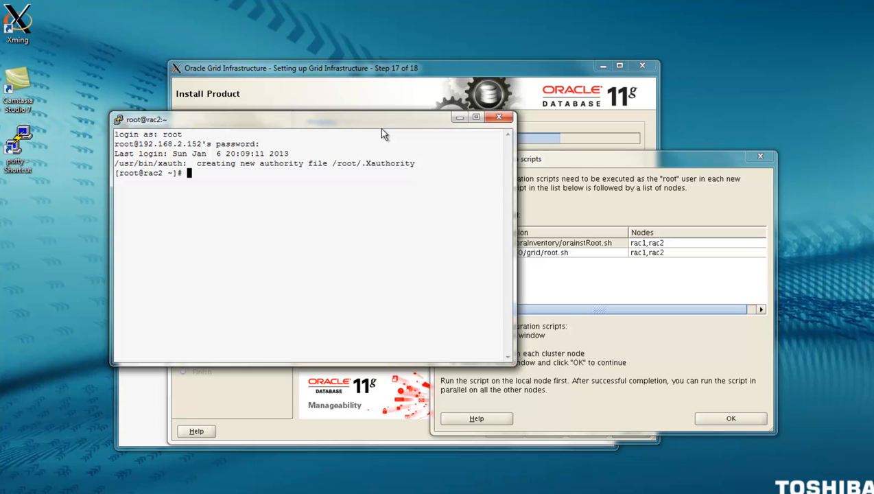
Run orainstRoot.sh on rac2, then start /u01/11.2.0/grid/root.sh on rac1
{"action": "right_click", "coordinate": [284, 251]}
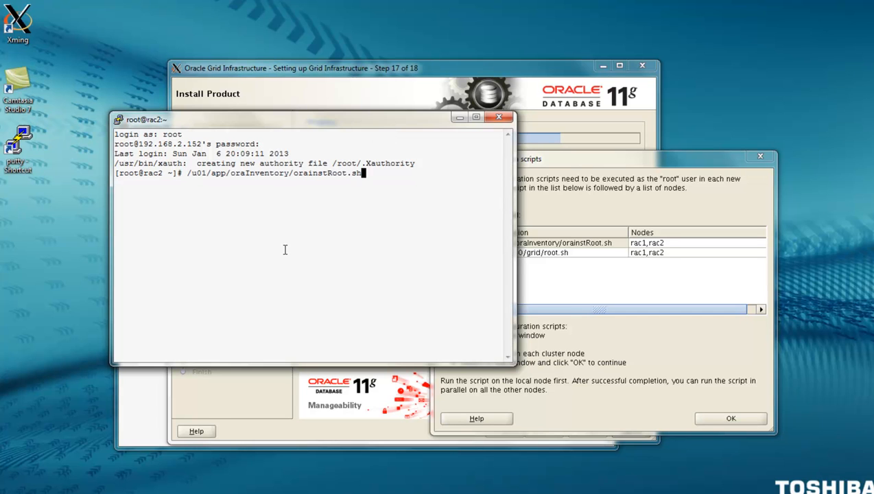
{"action": "key", "text": "Return"}
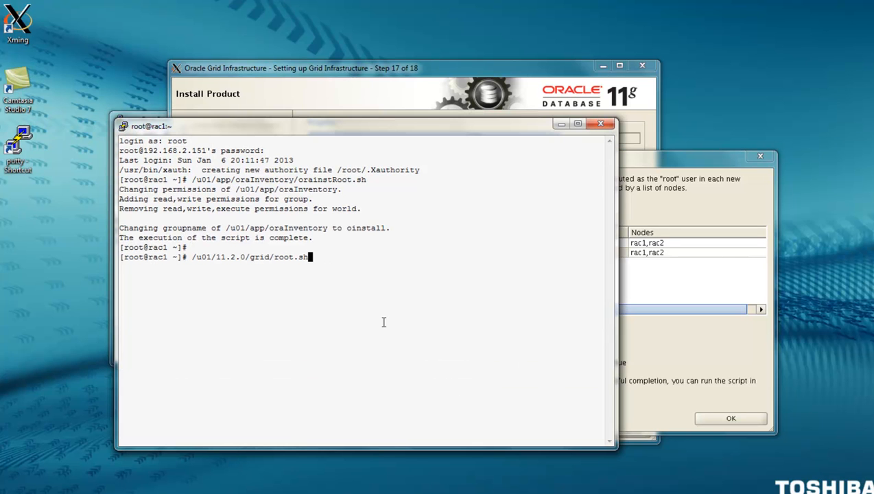
{"action": "key", "text": "Return"}
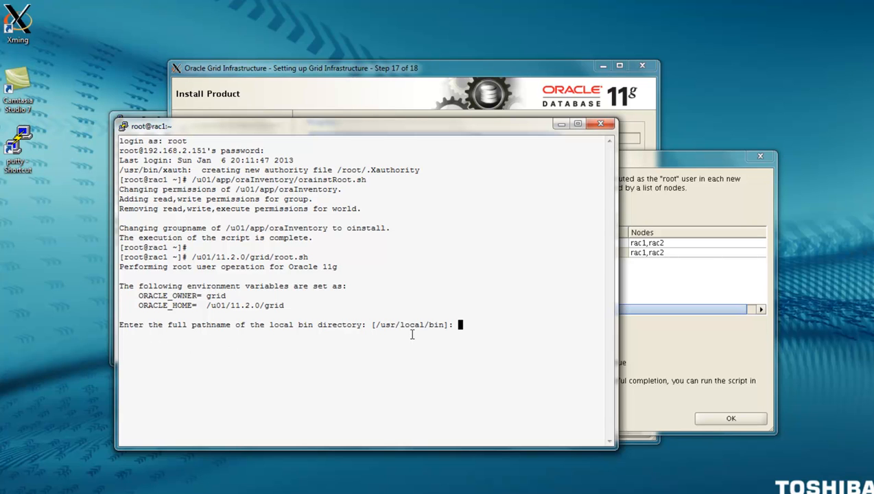
Accept /usr/local/bin as root.sh's local bin directory on rac1
{"action": "key", "text": "Return"}
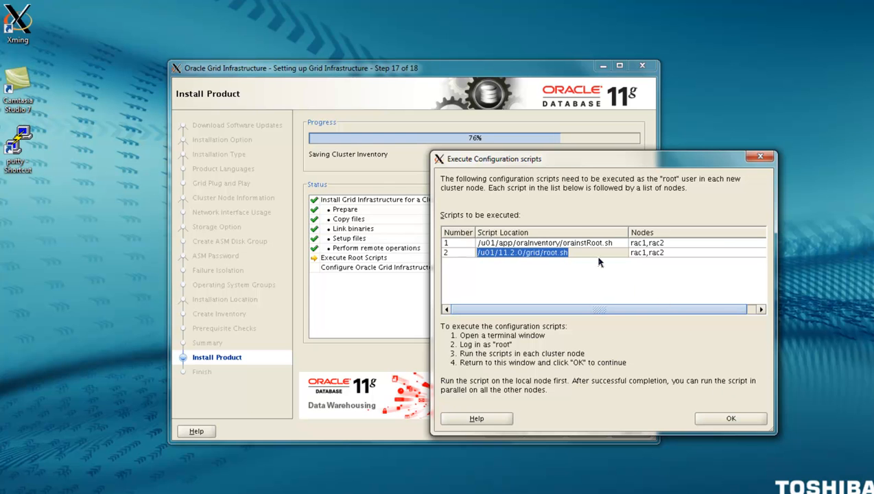
Confirm the root scripts ran on rac1 and rac2 and let the install reach the successful Finish page
{"action": "left_click_drag", "start_coordinate": [572, 164], "coordinate": [417, 145]}
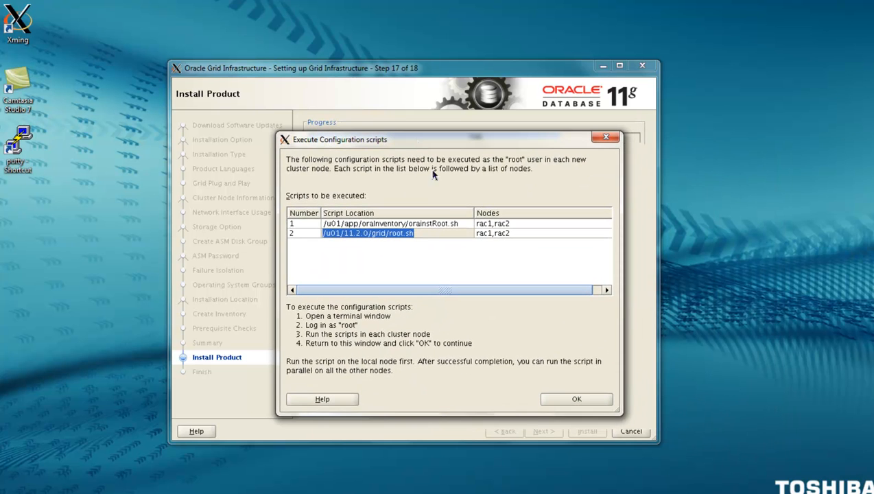
{"action": "left_click", "coordinate": [421, 225]}
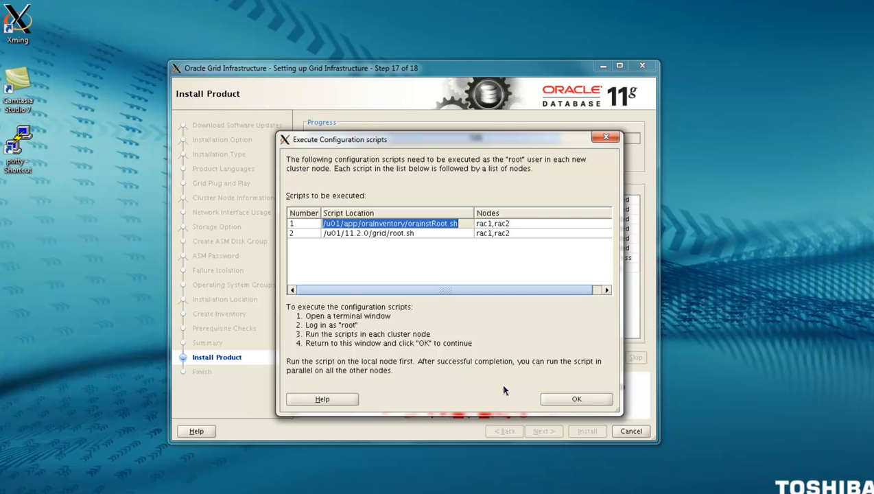
{"action": "left_click", "coordinate": [578, 400]}
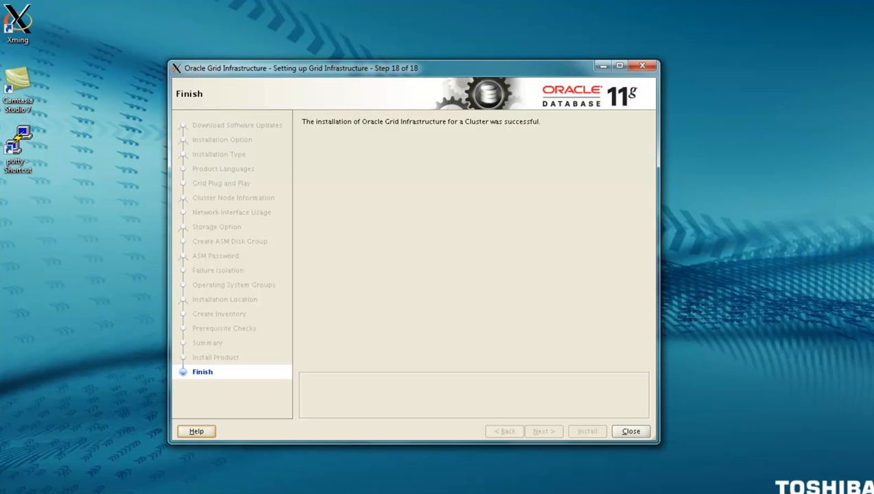
{"action": "left_click", "coordinate": [266, 493]}
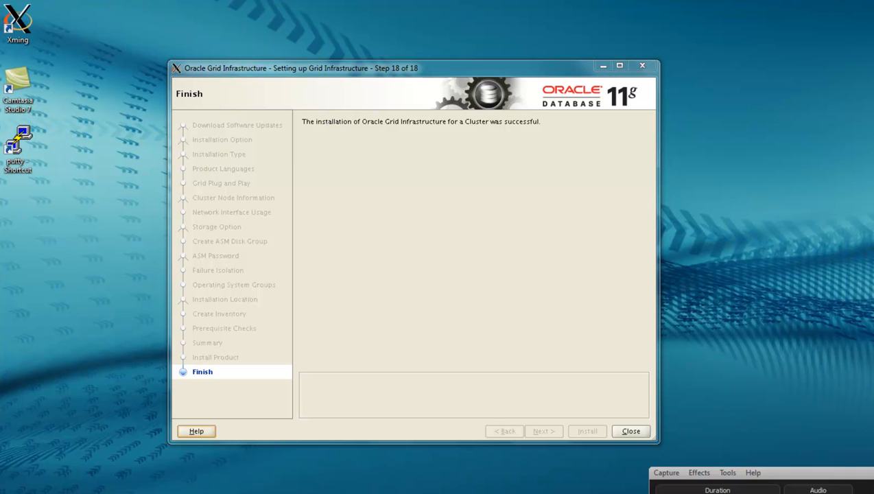